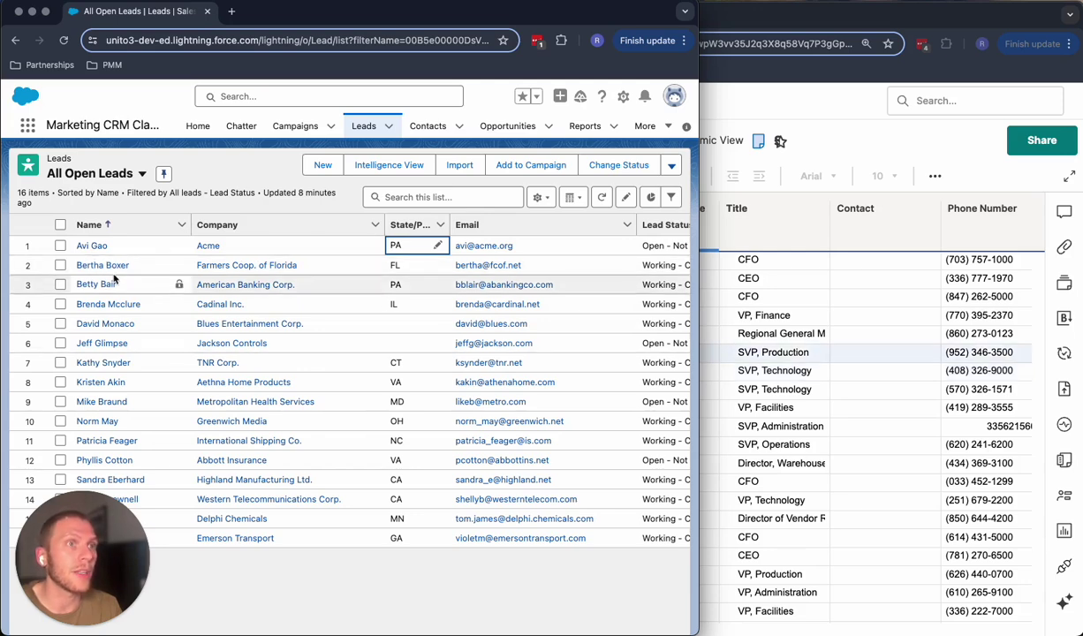
- Scroll the All Open Leads list right to reveal the Lead Status and Created Date columns
scroll(486, 305, "right", 2)
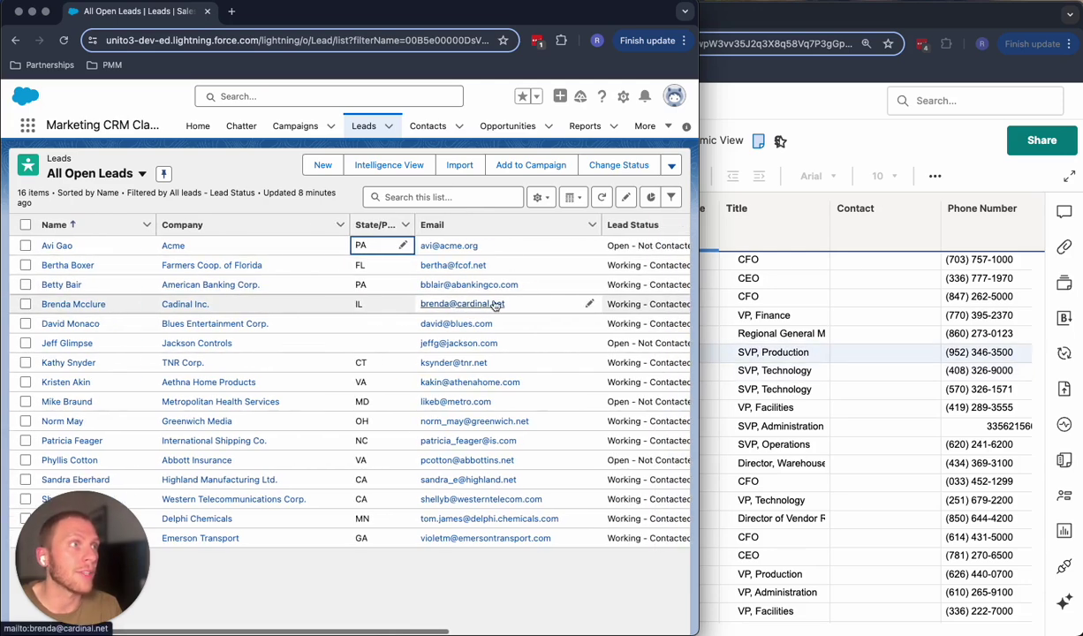
scroll(490, 300, "right", 4)
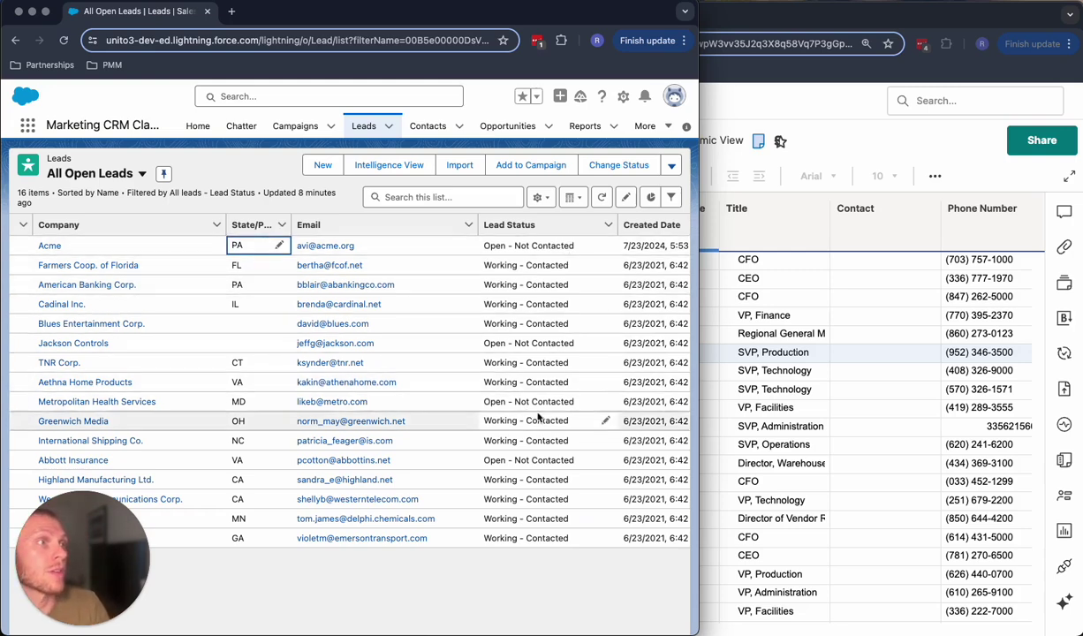
- Look through the 20 rows of the Smartsheet Salesforce Leads sheet, then return to Salesforce
left_click(703, 408)
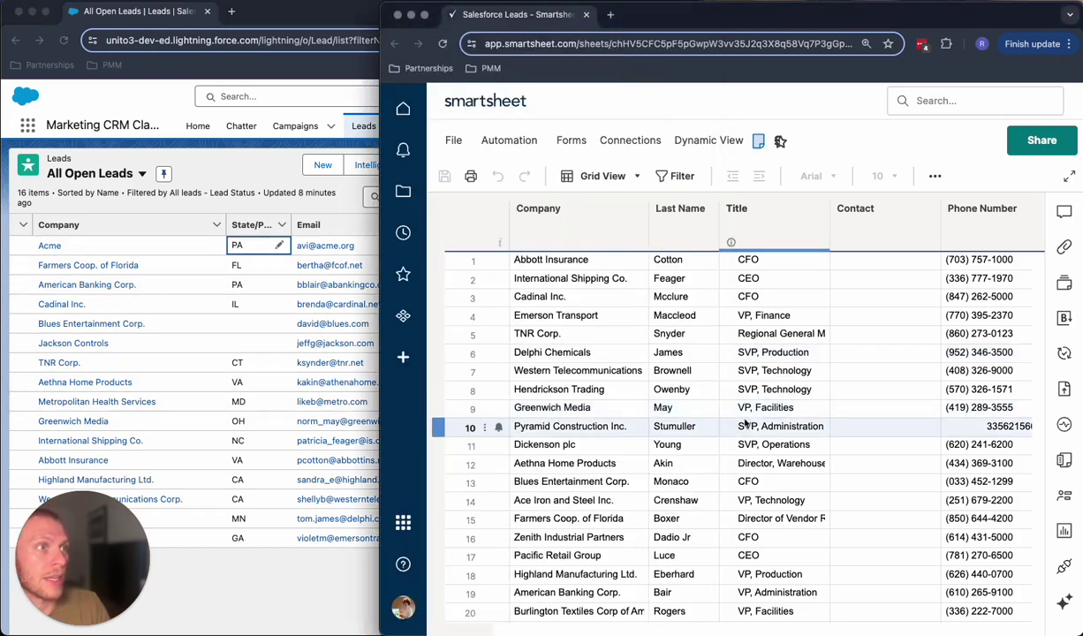
scroll(700, 408, "down", 2)
scroll(700, 408, "up", 3)
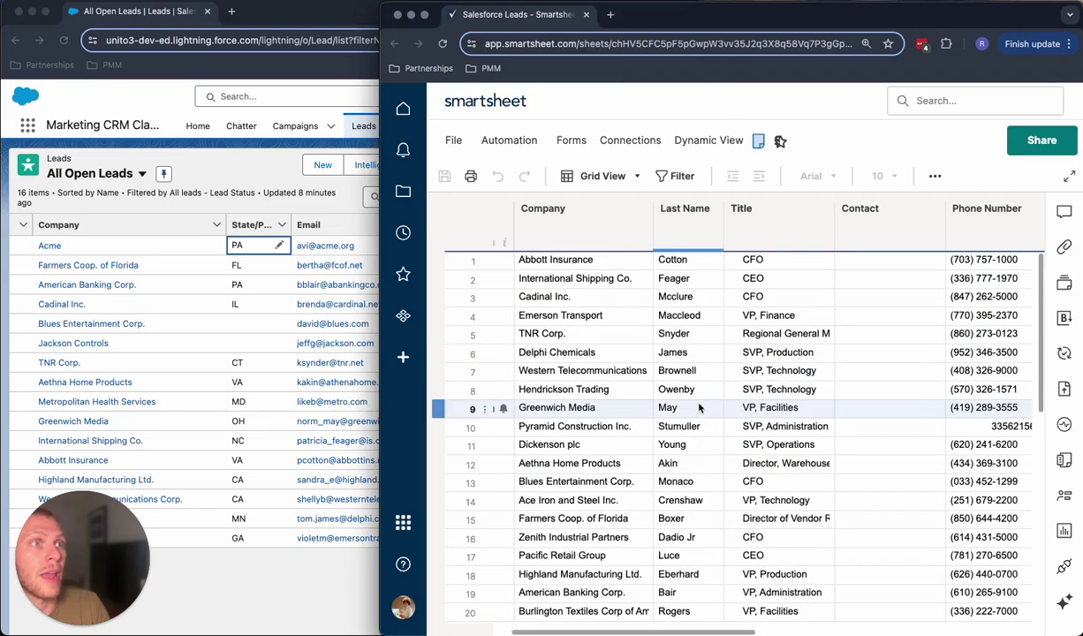
scroll(201, 376, "left", 5)
scroll(687, 408, "down", 3)
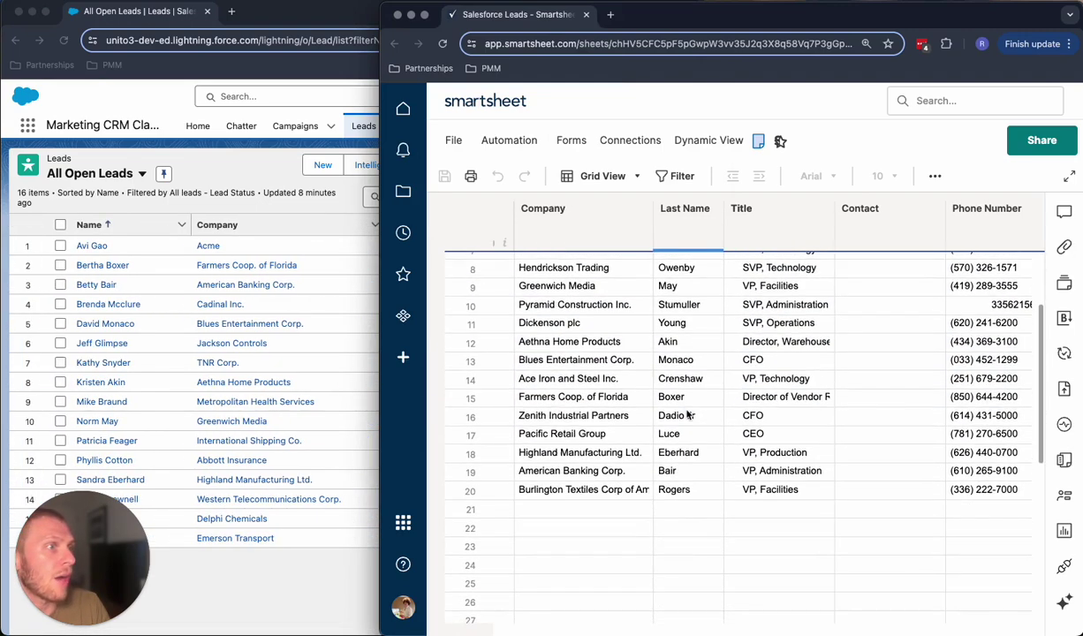
scroll(687, 415, "up", 3)
scroll(687, 414, "up", 1)
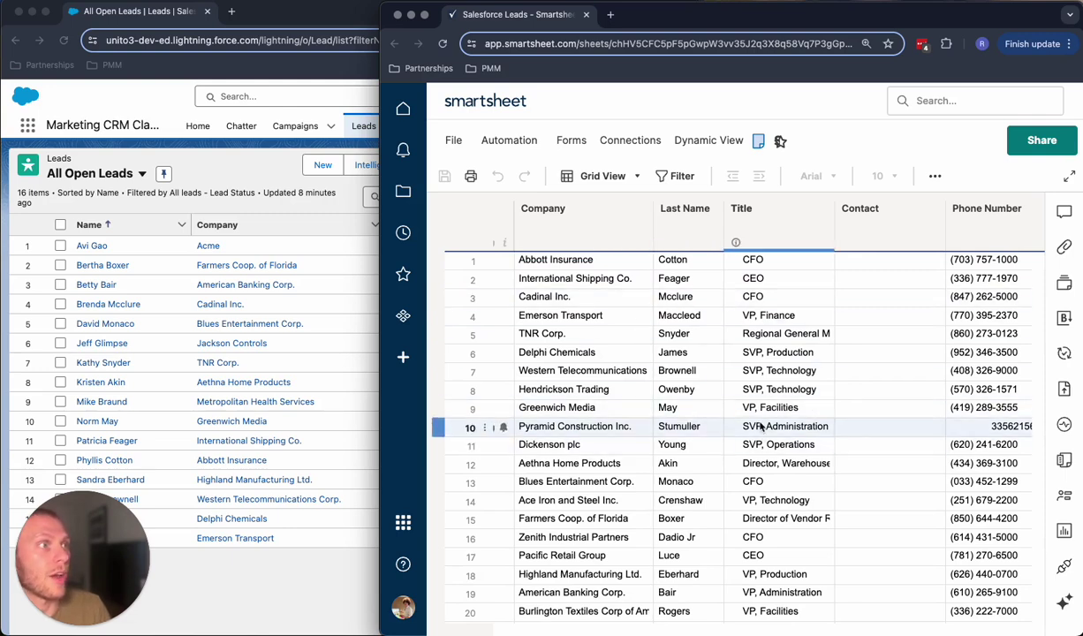
left_click(273, 251)
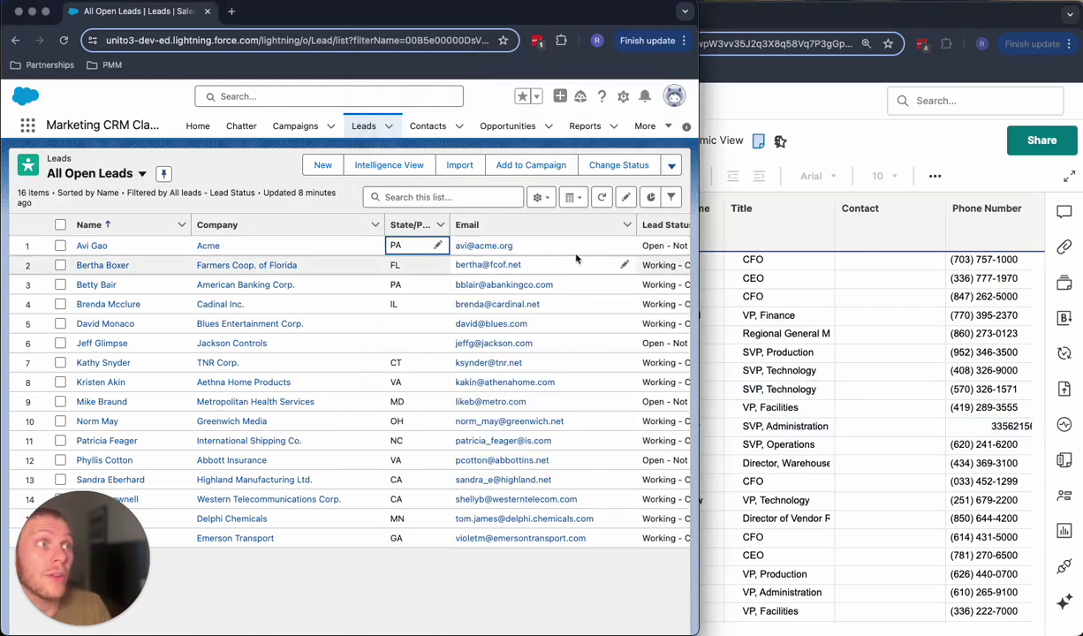
- Change the Acme lead's Lead Status to Working - Contacted and save it
scroll(583, 256, "right", 3)
left_click(618, 245)
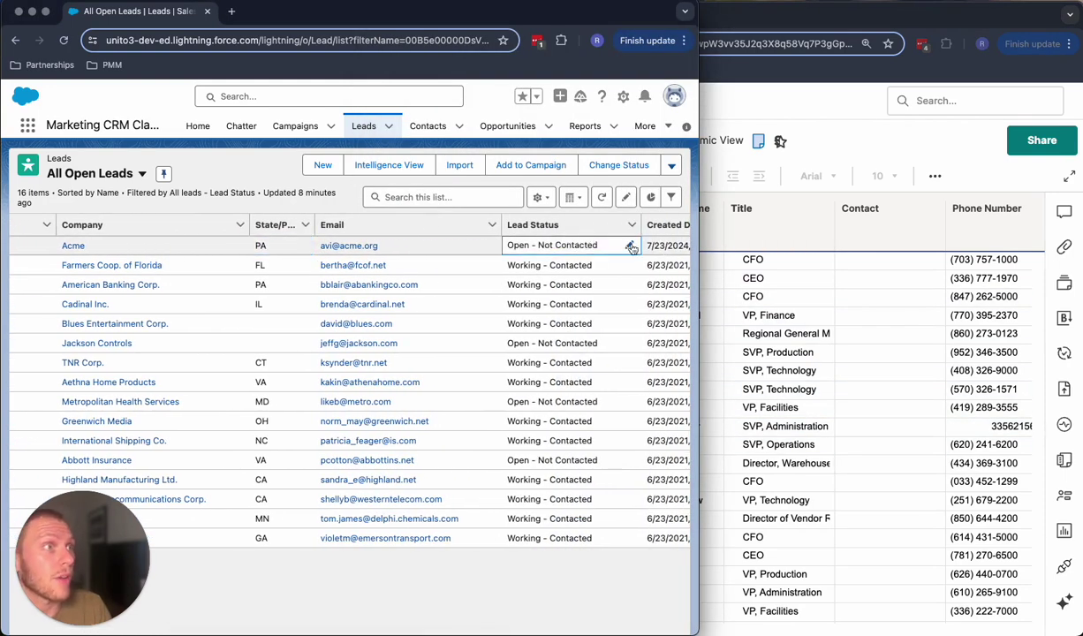
left_click(630, 248)
left_click(621, 252)
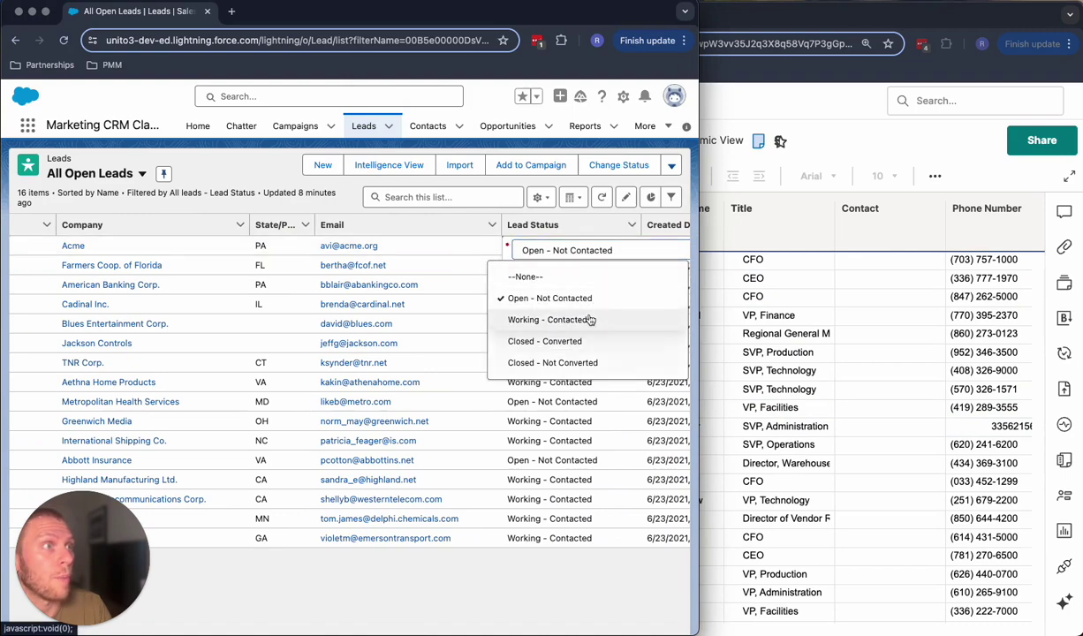
left_click(589, 321)
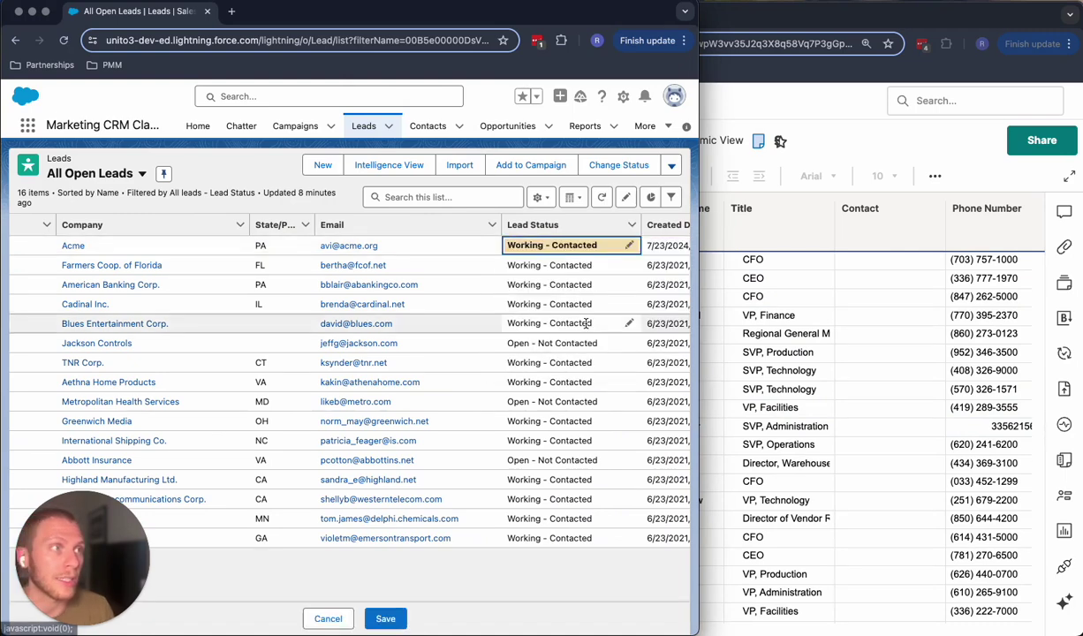
left_click(385, 618)
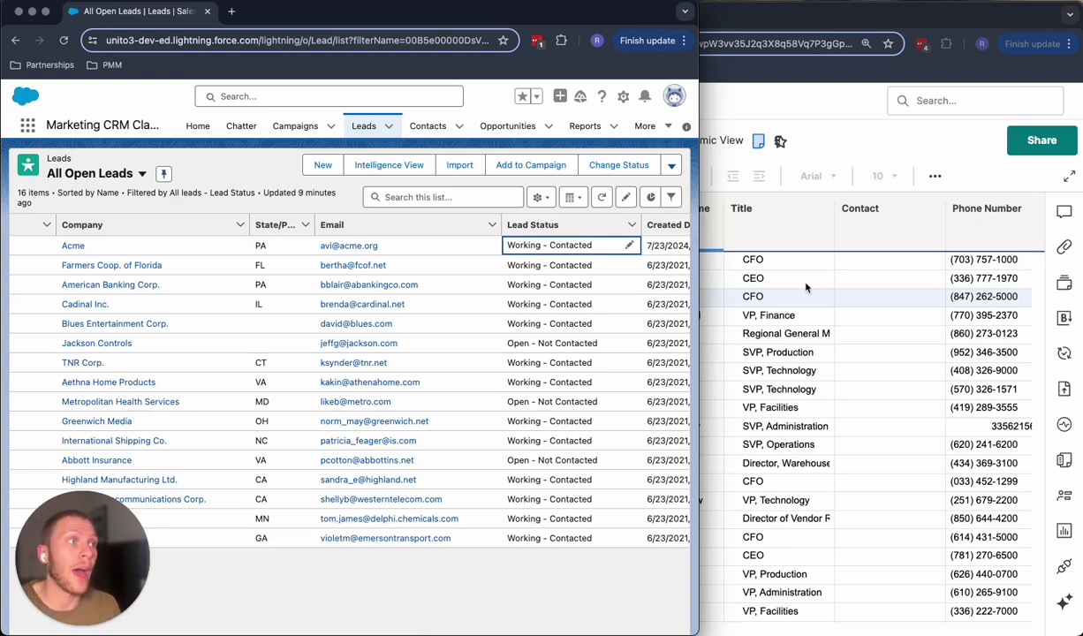
- Reload the Smartsheet Salesforce Leads sheet to pull in the synced changes
left_click(805, 287)
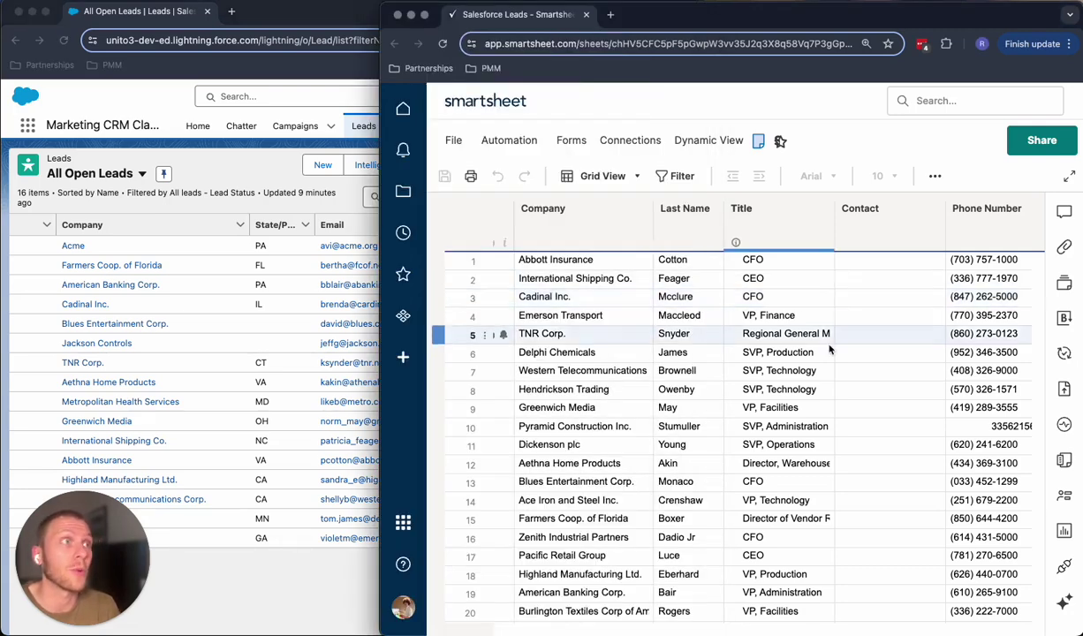
scroll(821, 327, "down", 5)
scroll(831, 353, "up", 4)
scroll(831, 354, "up", 1)
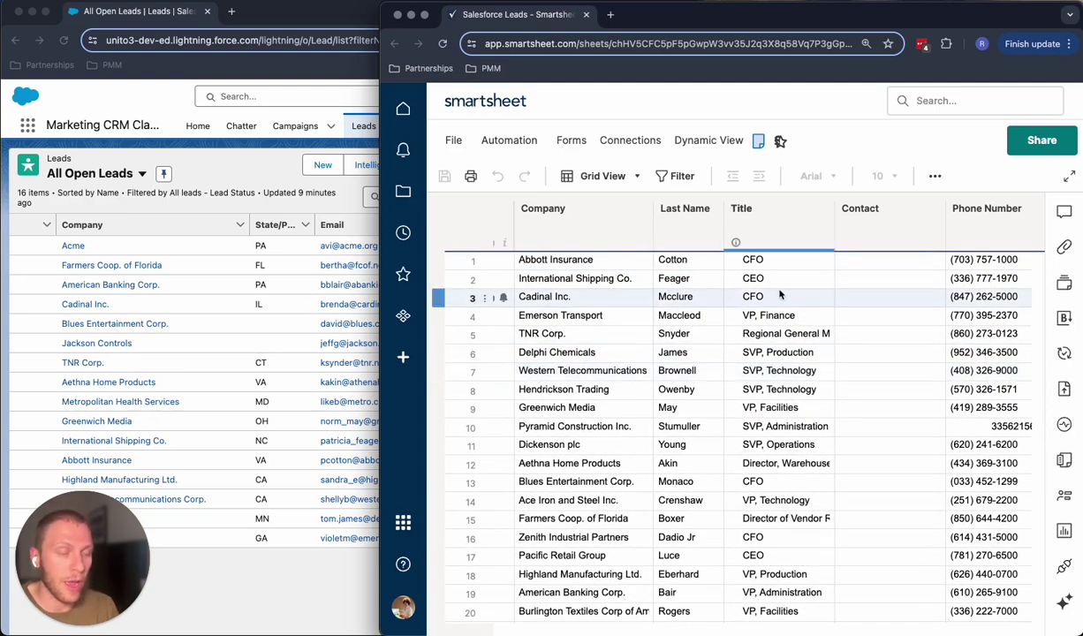
key("super+r")
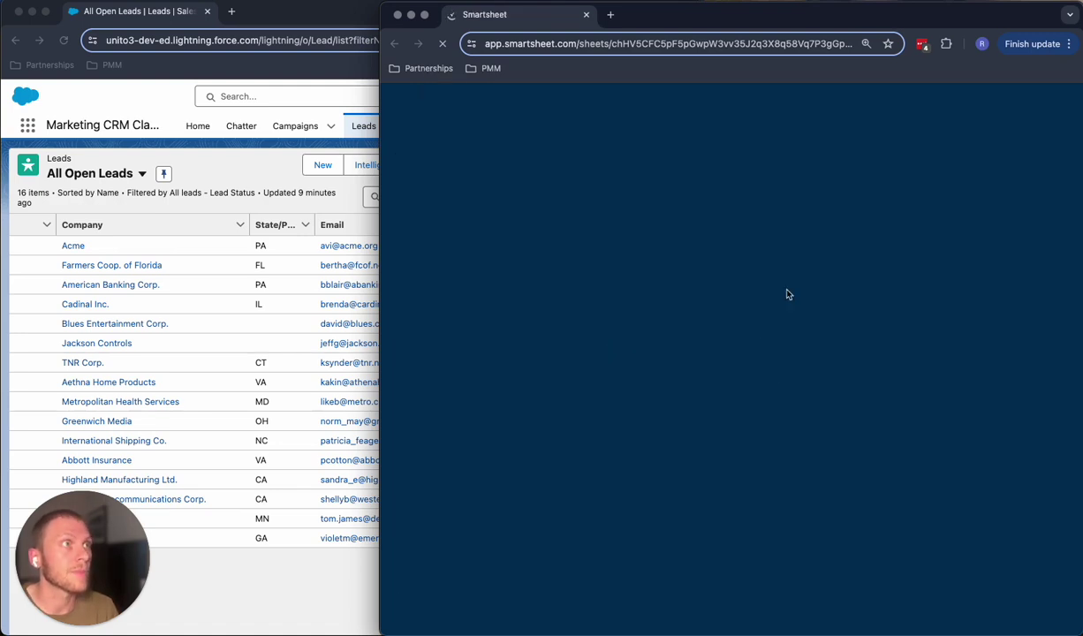
- Check the new synced row 22 for Acme: 07/24/24, Working - Contacted, PA
scroll(706, 318, "down", 3)
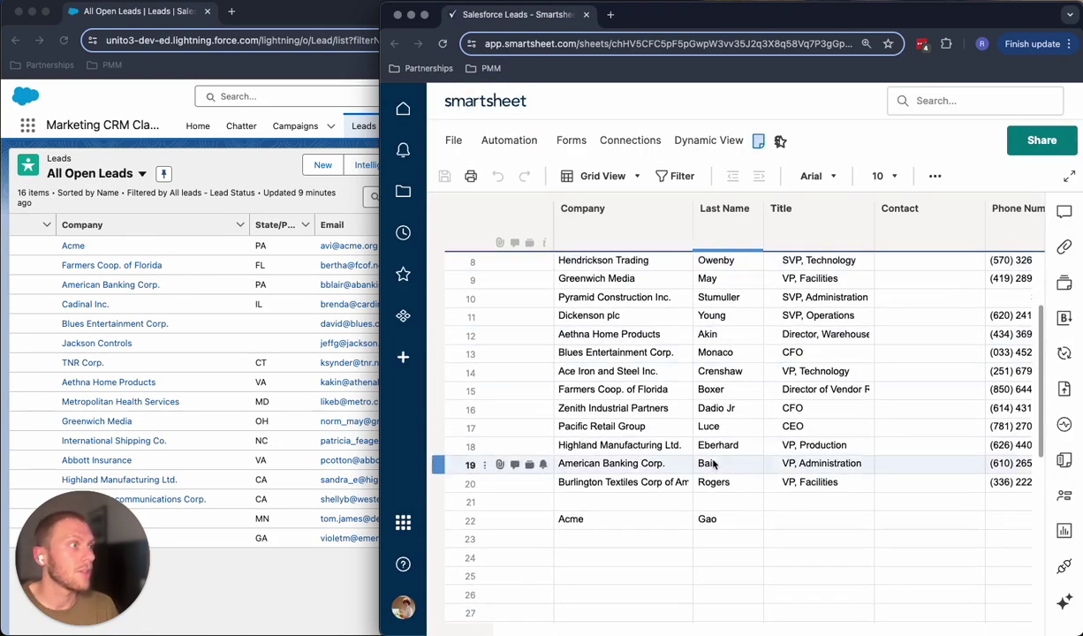
scroll(627, 462, "down", 3)
scroll(628, 462, "right", 5)
scroll(628, 462, "left", 5)
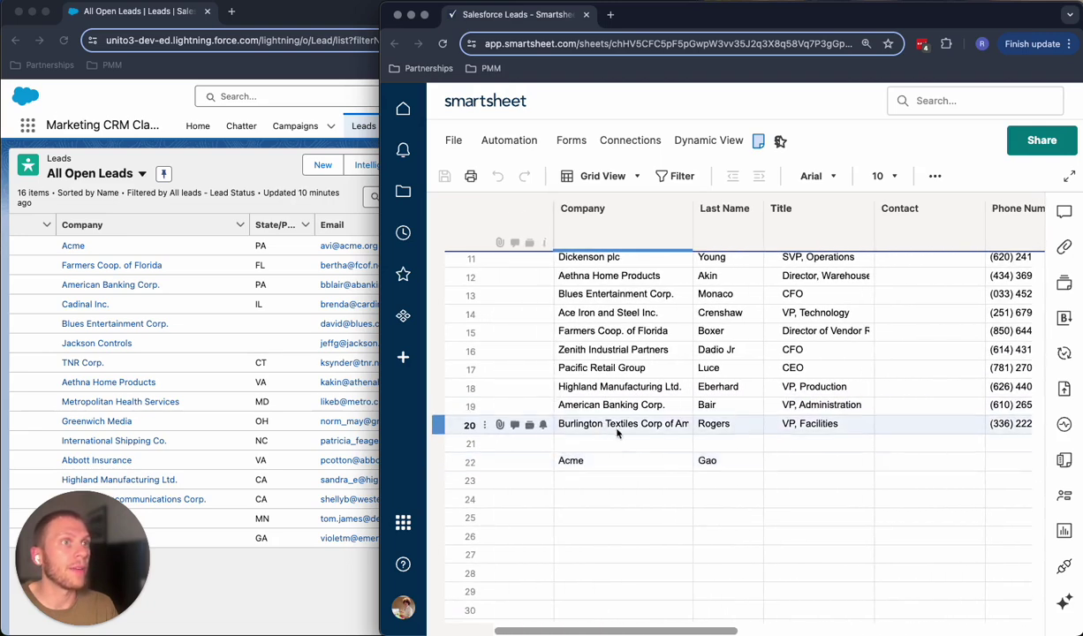
scroll(653, 472, "up", 3)
scroll(671, 482, "right", 2)
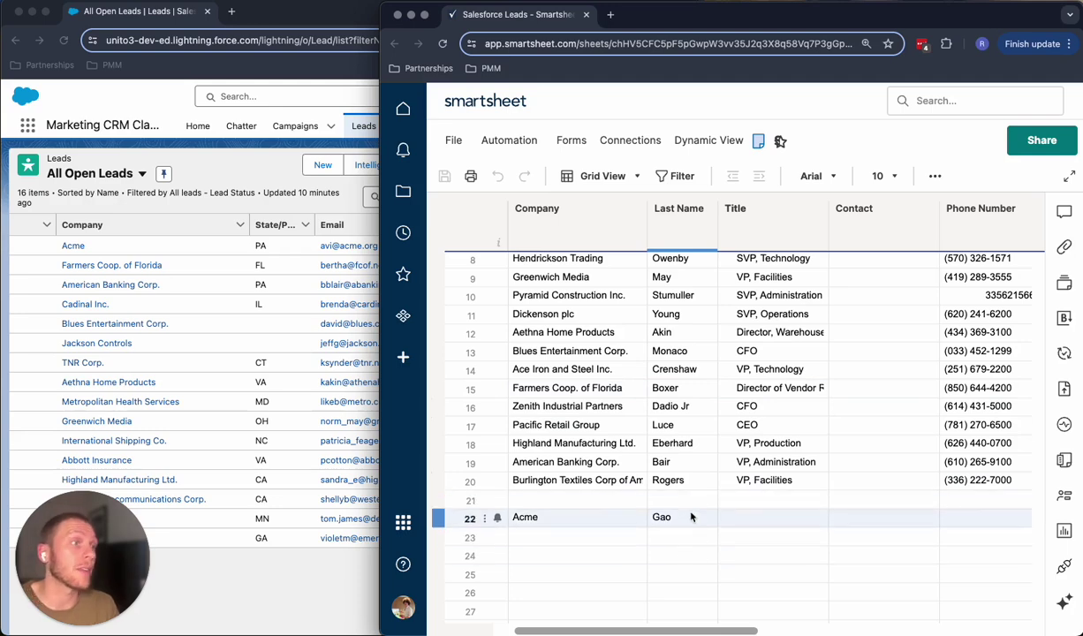
scroll(694, 517, "right", 4)
scroll(699, 518, "right", 3)
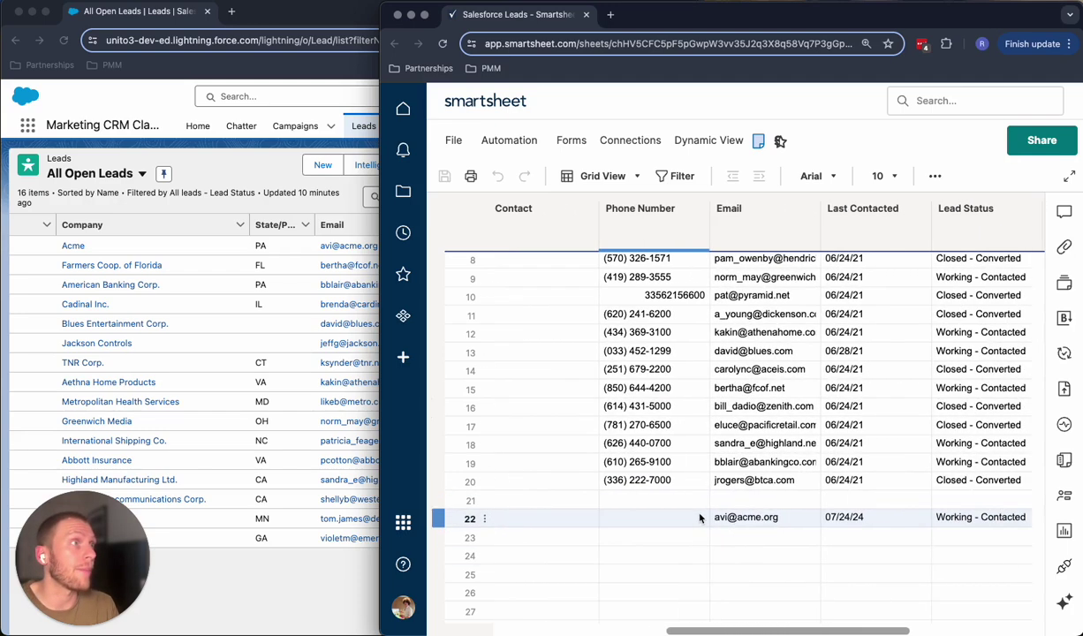
scroll(771, 516, "right", 2)
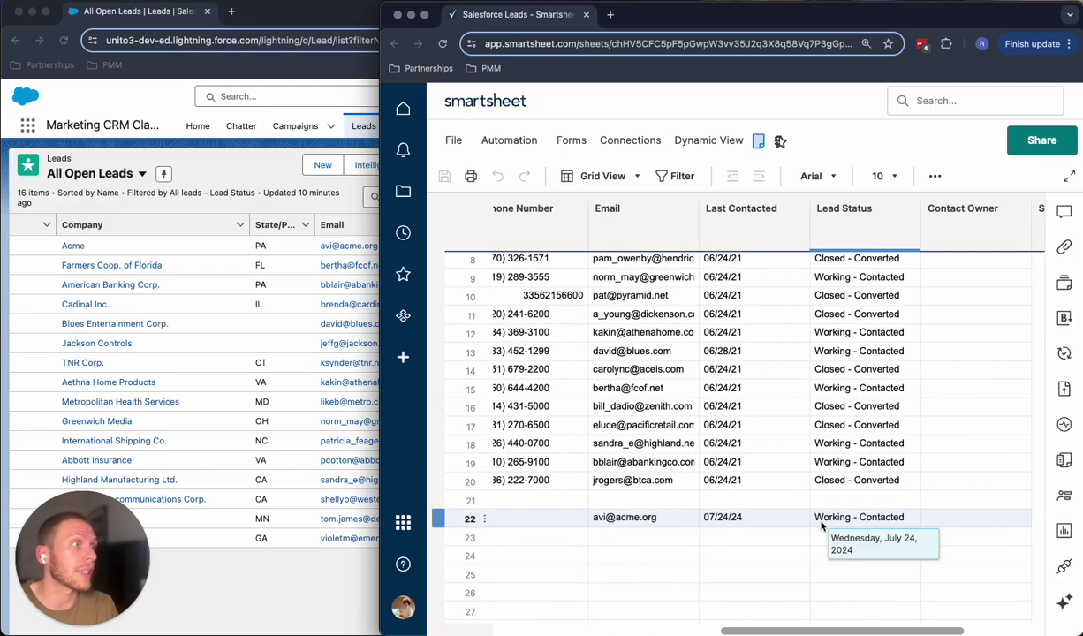
scroll(839, 527, "right", 4)
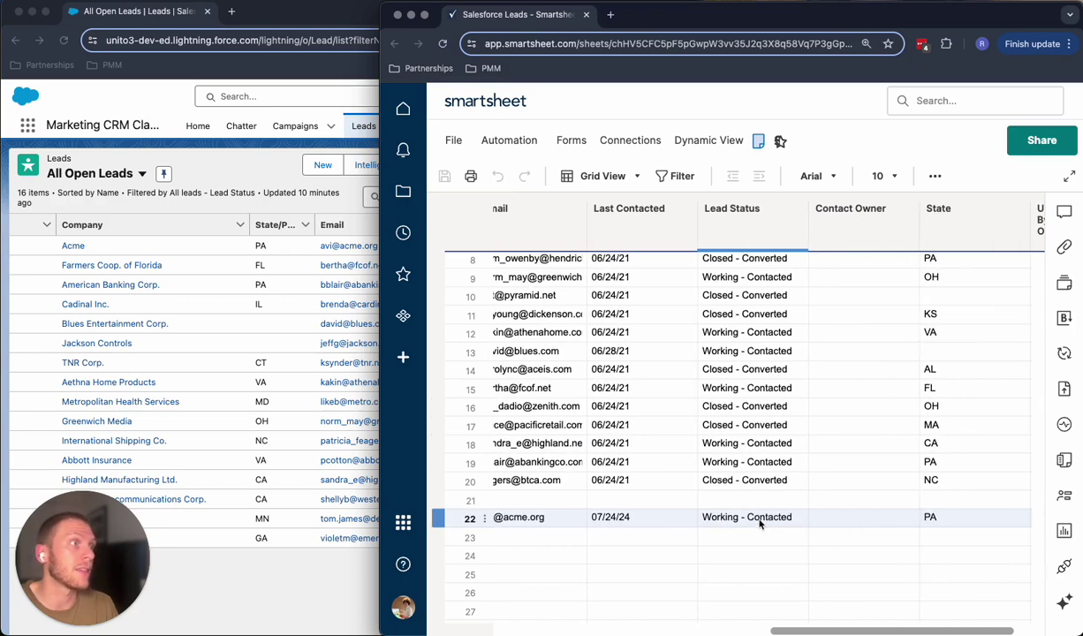
scroll(764, 521, "right", 2)
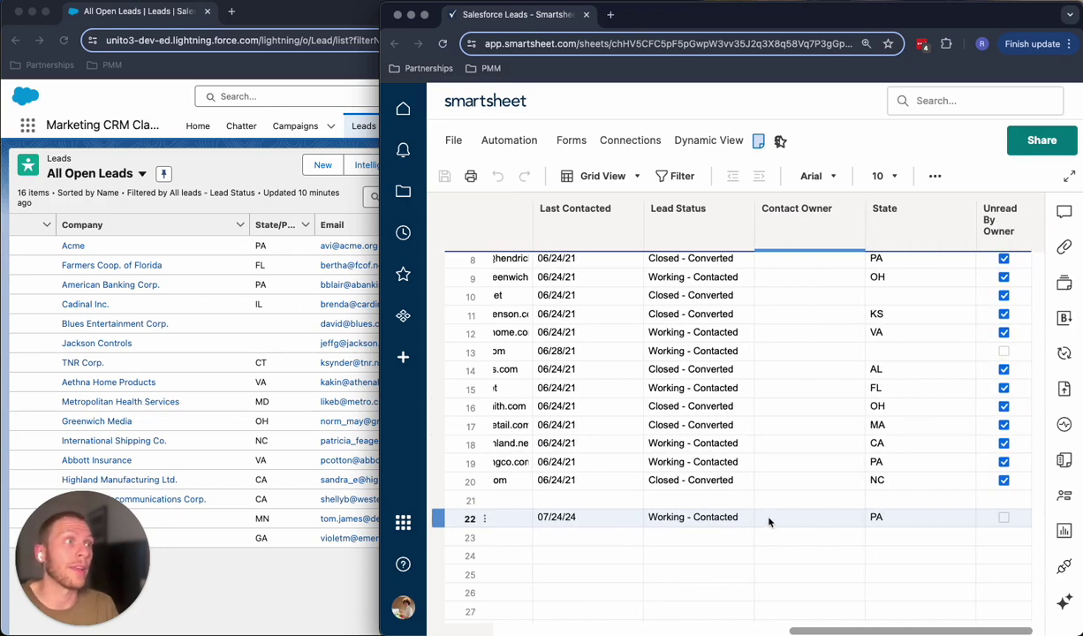
scroll(769, 522, "left", 4)
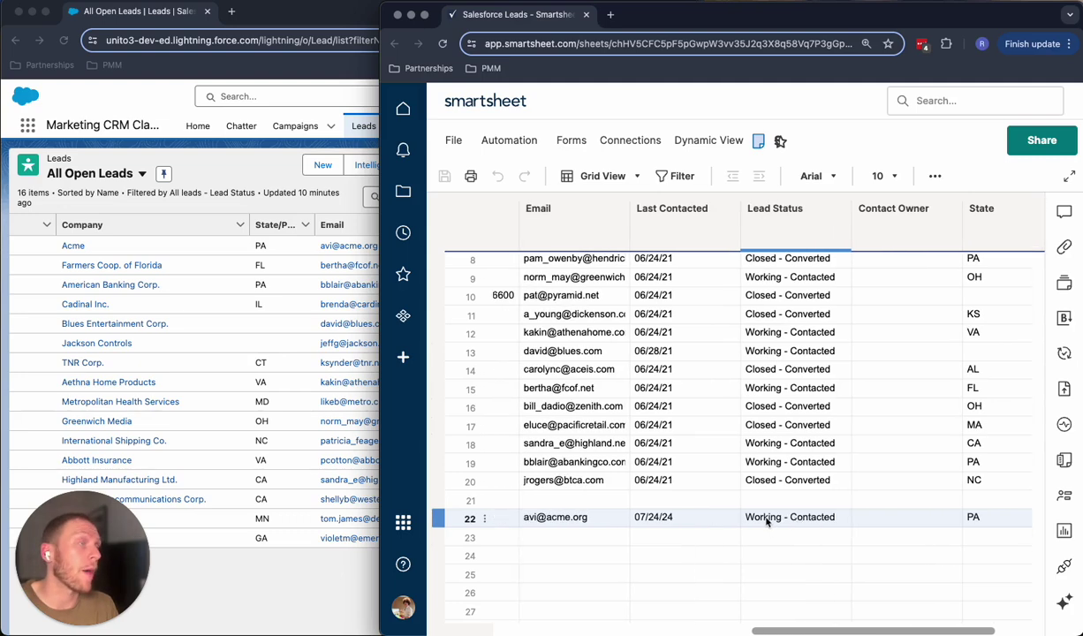
scroll(765, 522, "left", 5)
- Enter a phone number in the Acme lead's Phone Number cell in row 22
double_click(748, 519)
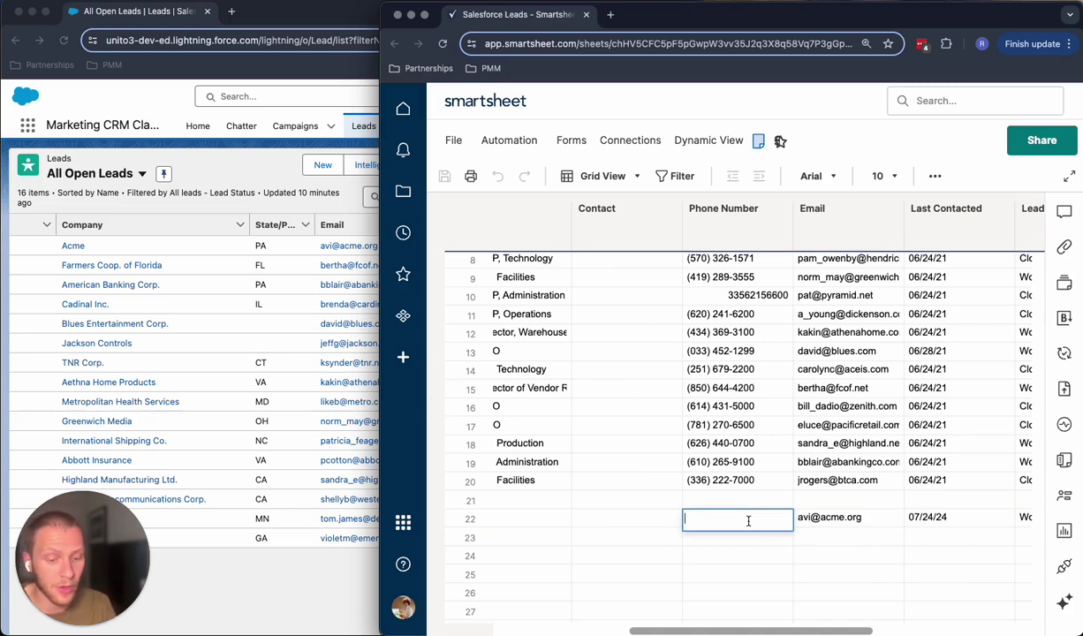
type("303")
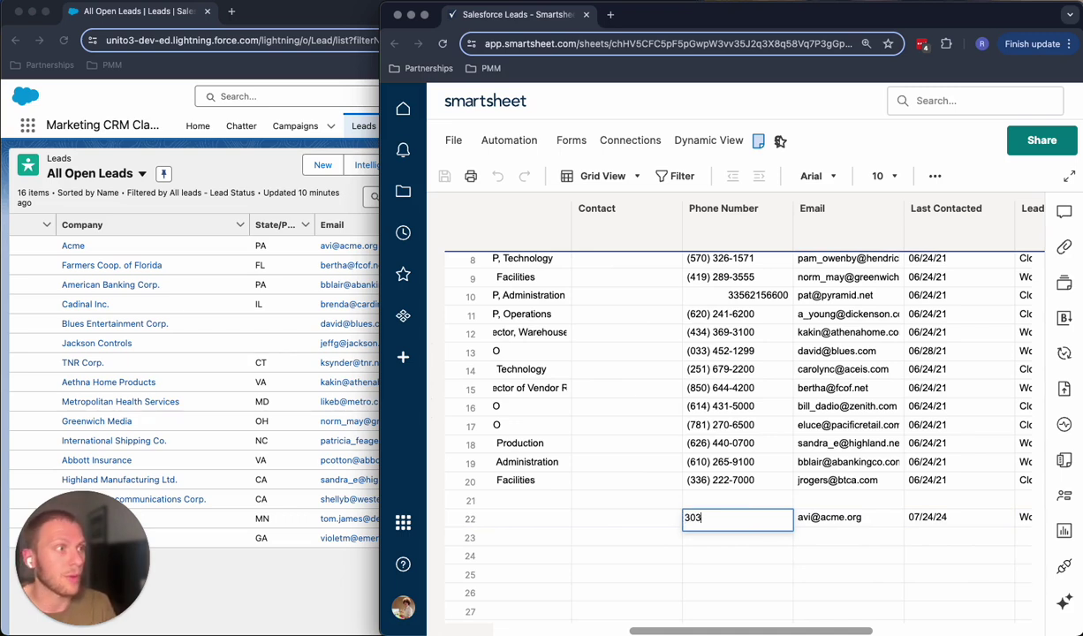
type("3030330303")
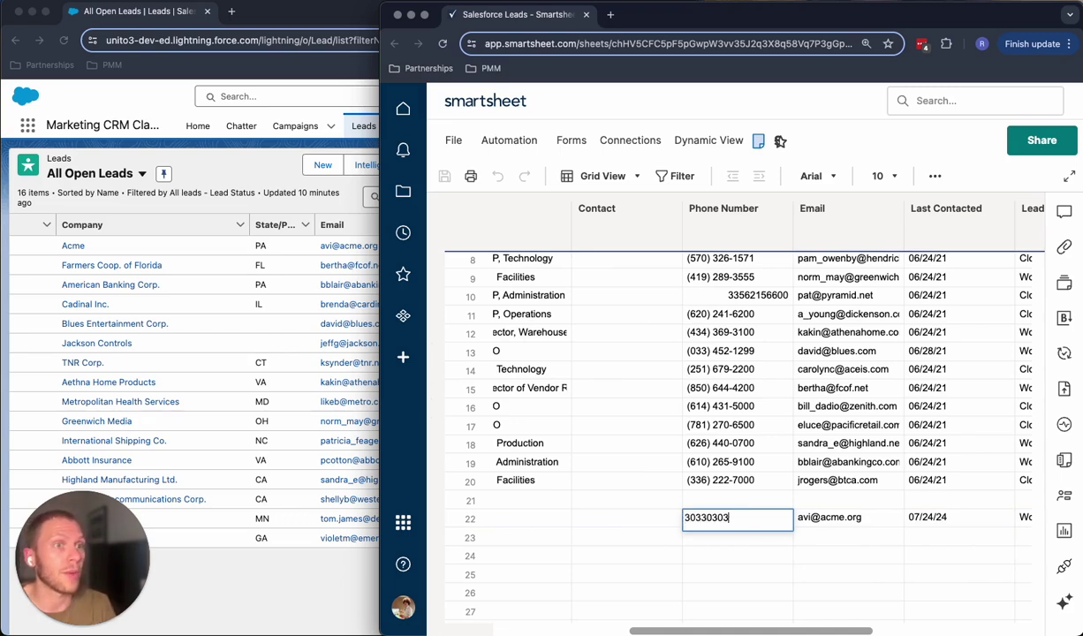
type("00")
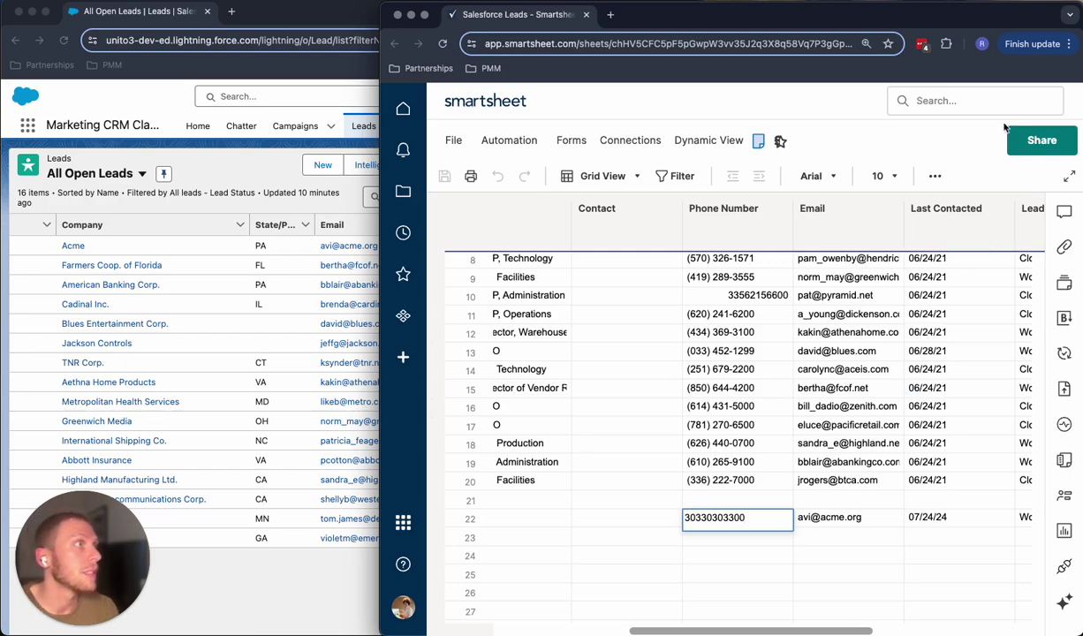
key("Return")
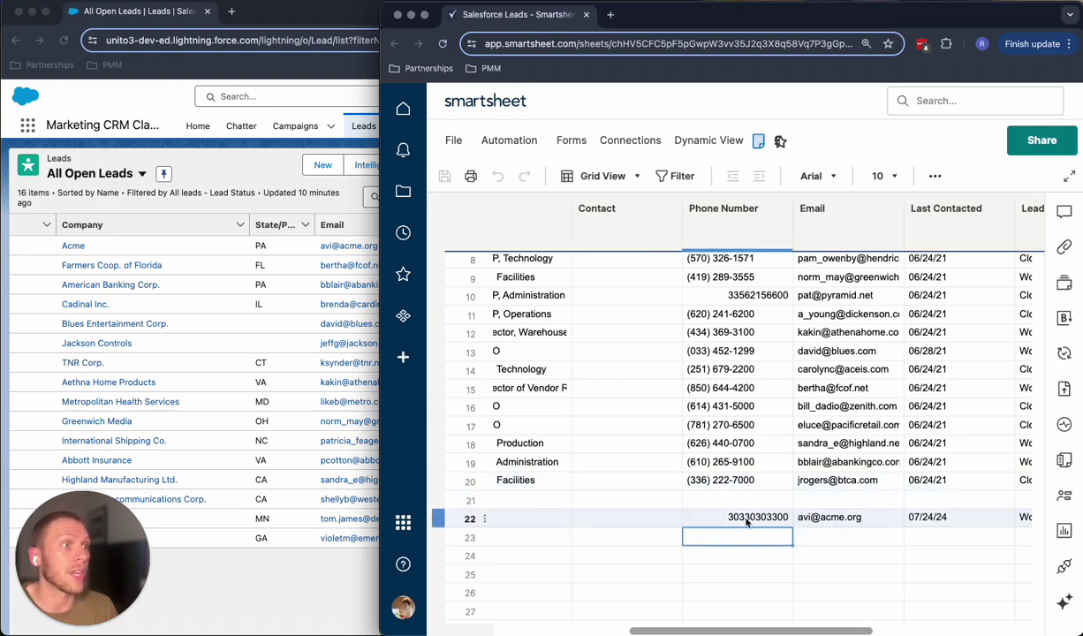
left_click(227, 332)
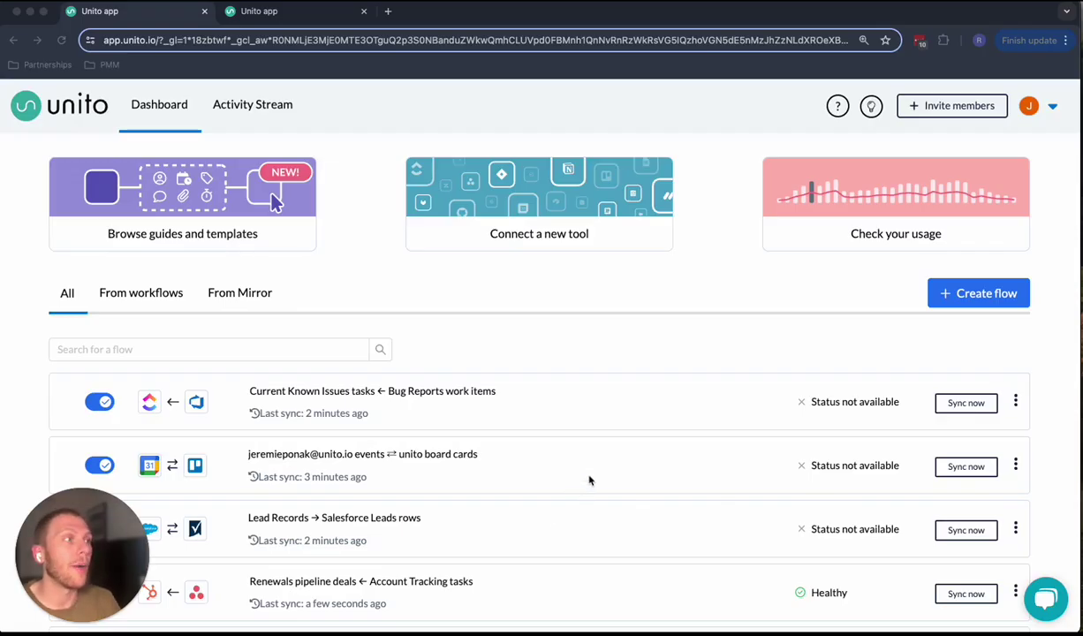
- Start creating a new Unito flow and proceed to tool selection
scroll(500, 323, "down", 2)
scroll(499, 329, "down", 2)
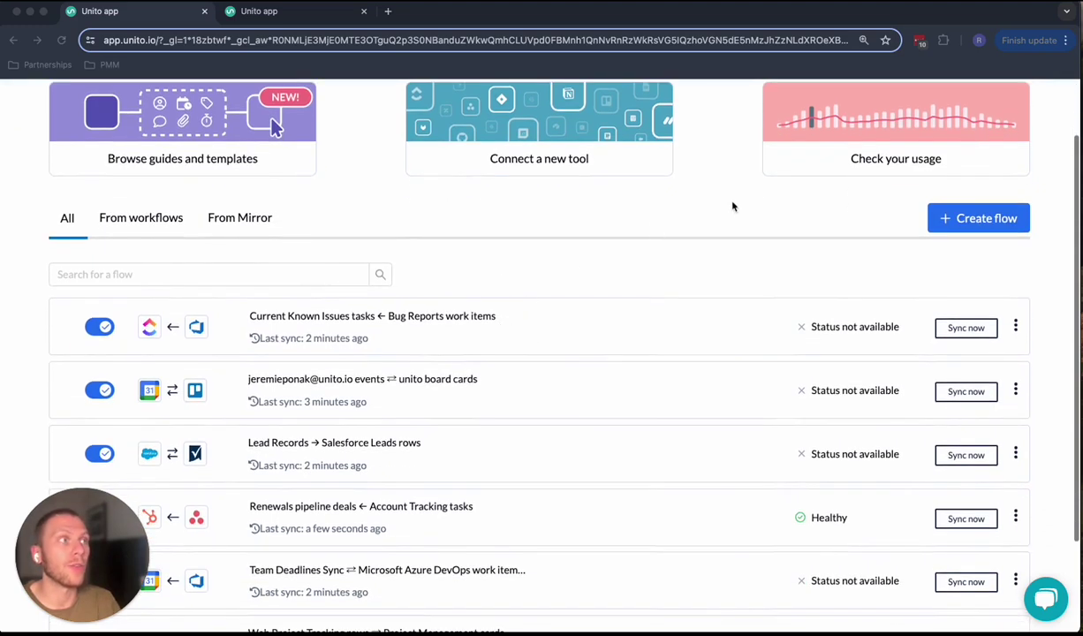
left_click(917, 214)
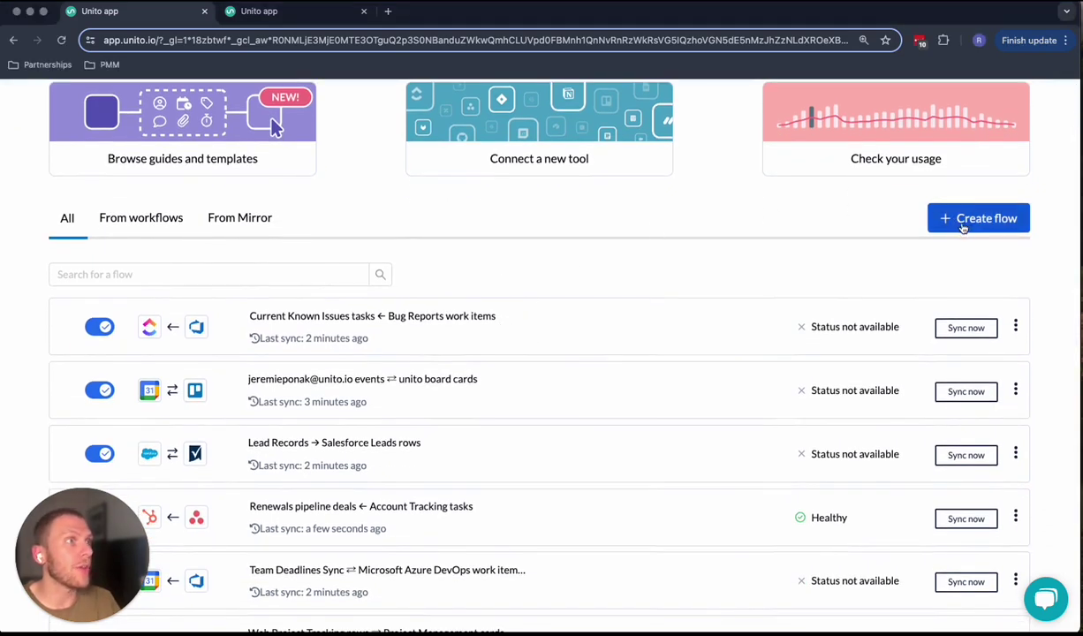
left_click(962, 221)
left_click(689, 248)
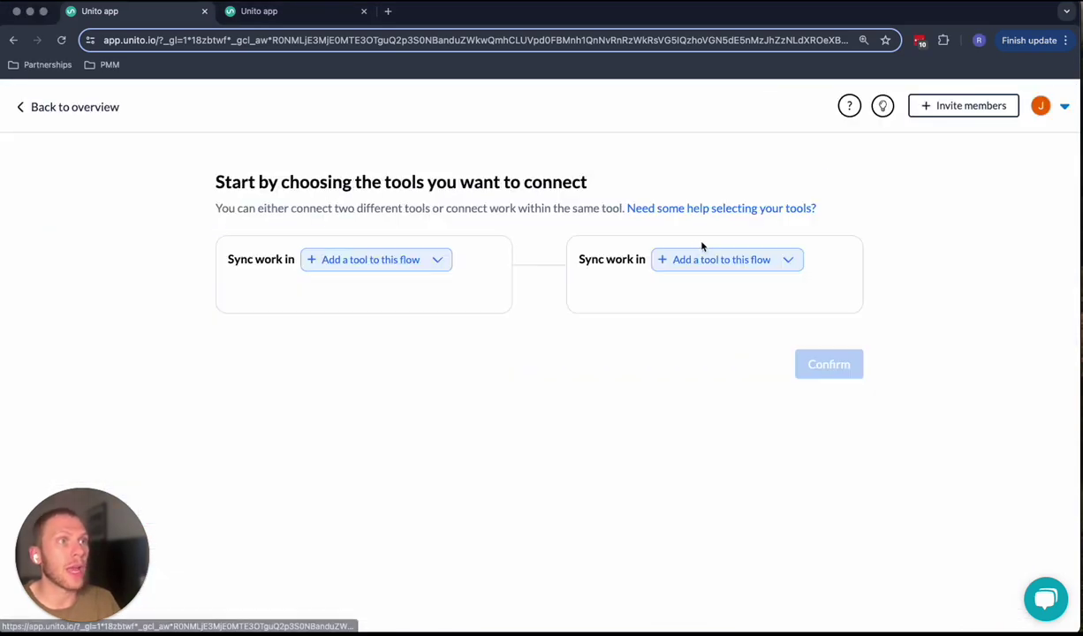
- Pair Salesforce with Smartsheet as the flow's tools and open the Salesforce object list
left_click(410, 267)
type("sa")
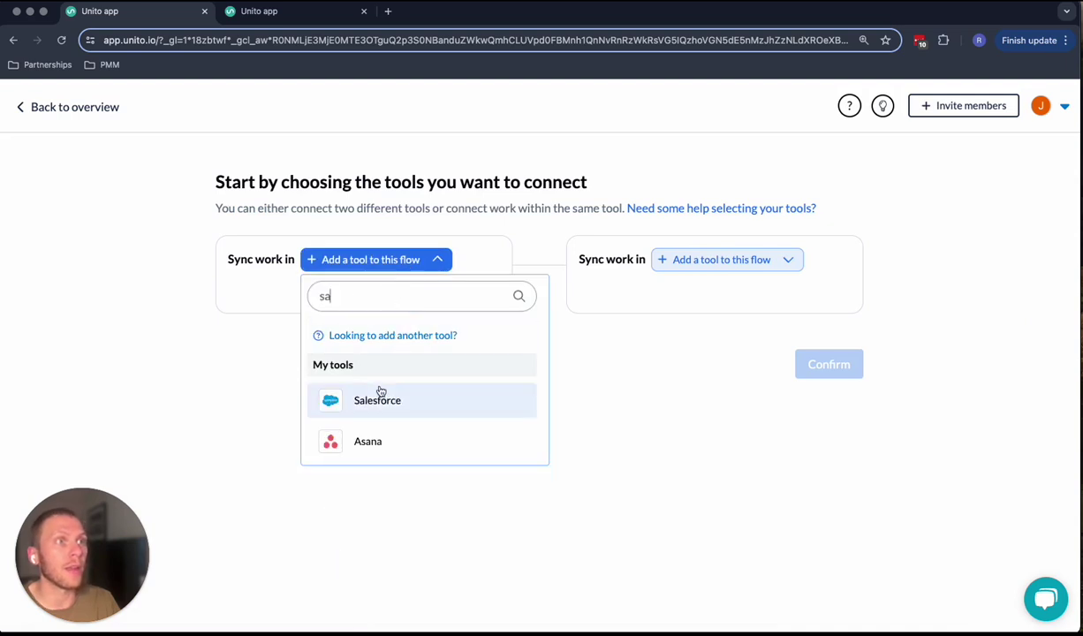
left_click(381, 393)
left_click(754, 259)
type("s")
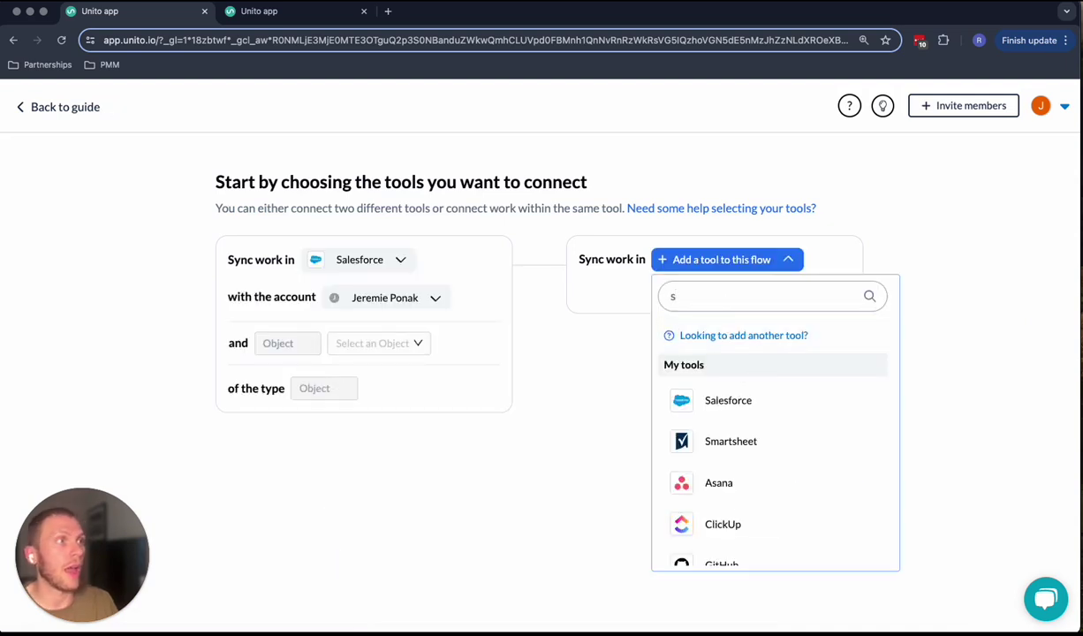
left_click(768, 443)
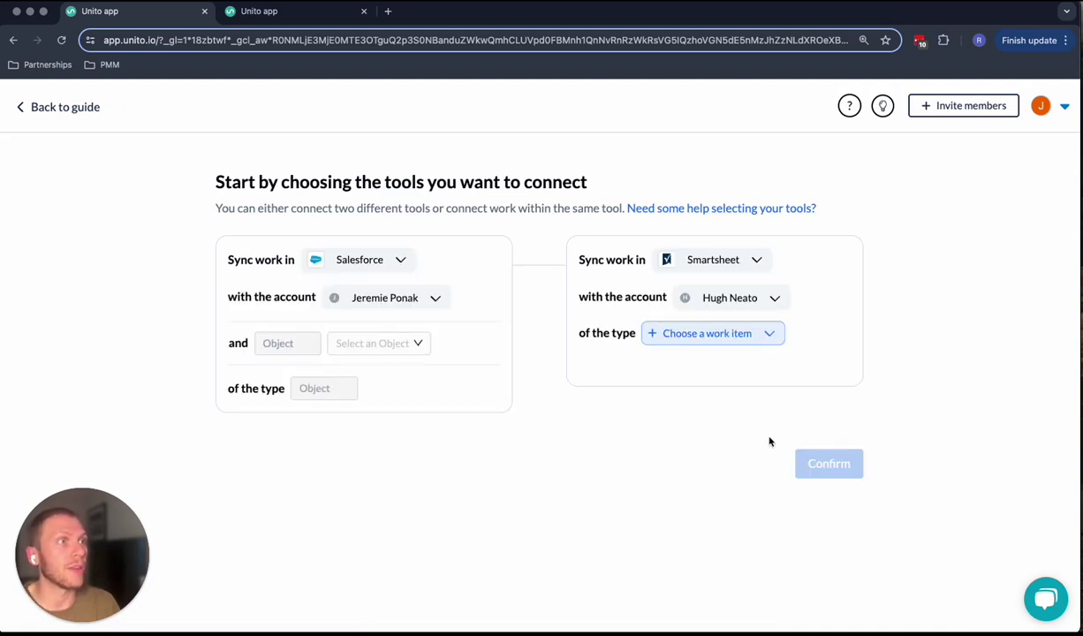
left_click(416, 344)
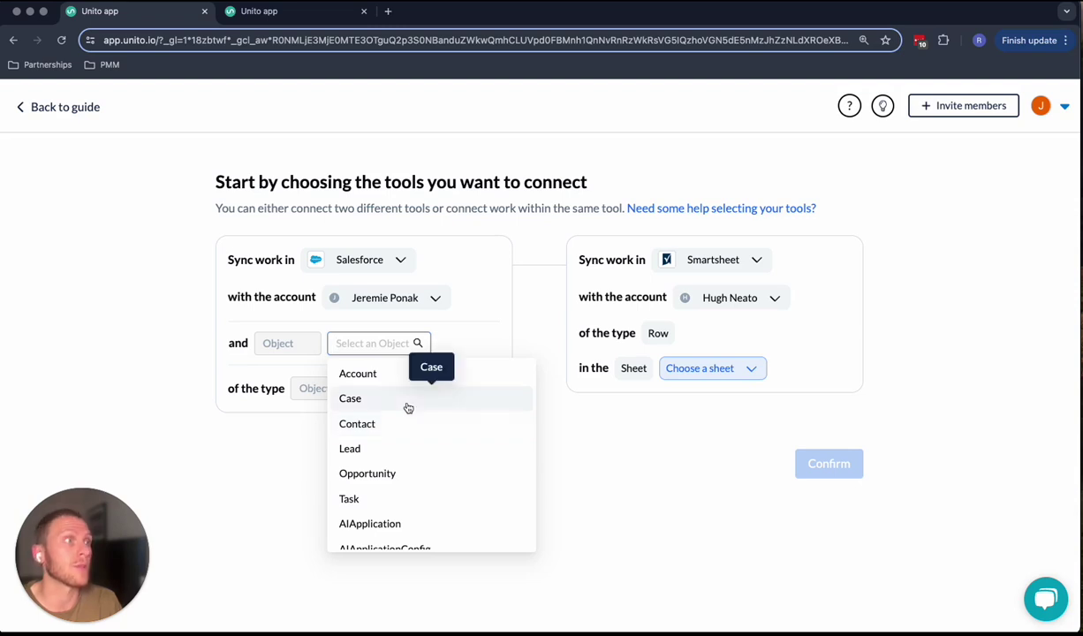
- Go back to the flows list and open the Lead Records → Salesforce Leads rows flow
left_click(75, 106)
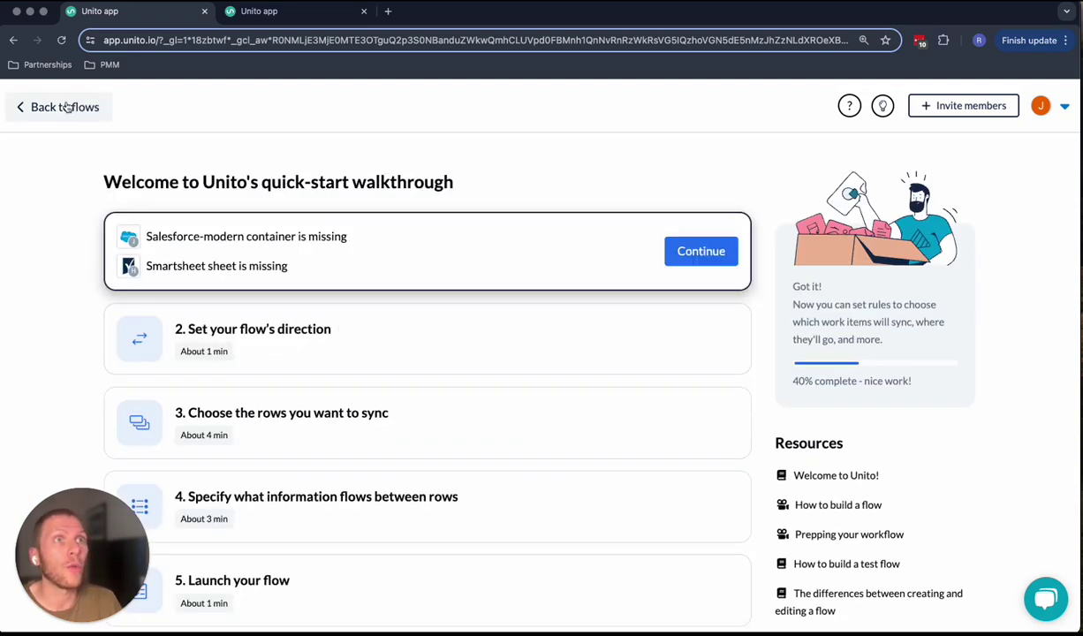
left_click(65, 106)
scroll(451, 353, "down", 2)
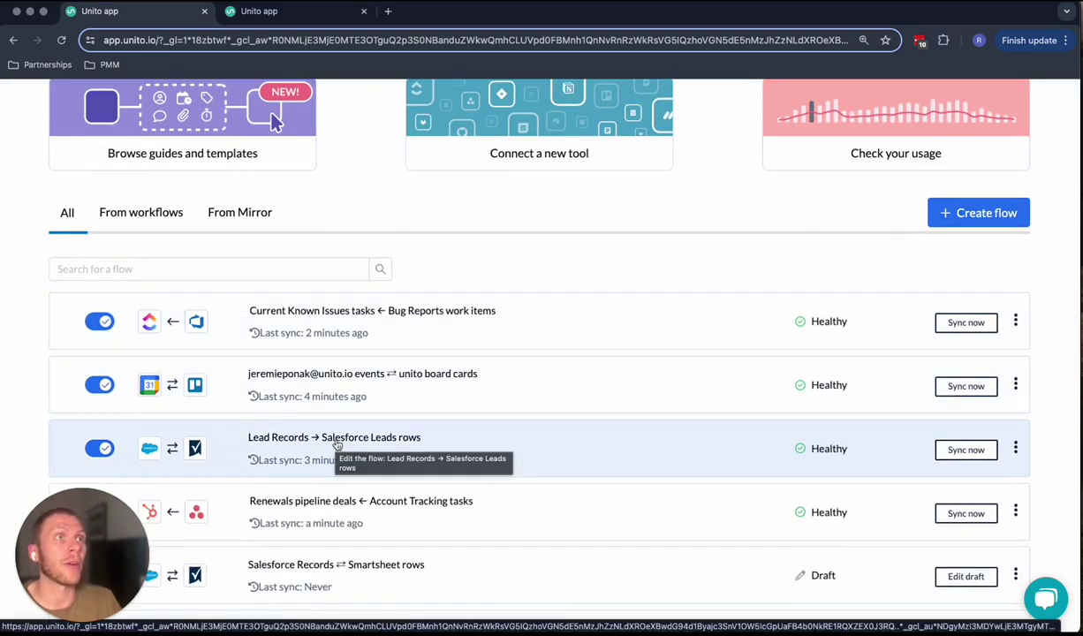
left_click(337, 445)
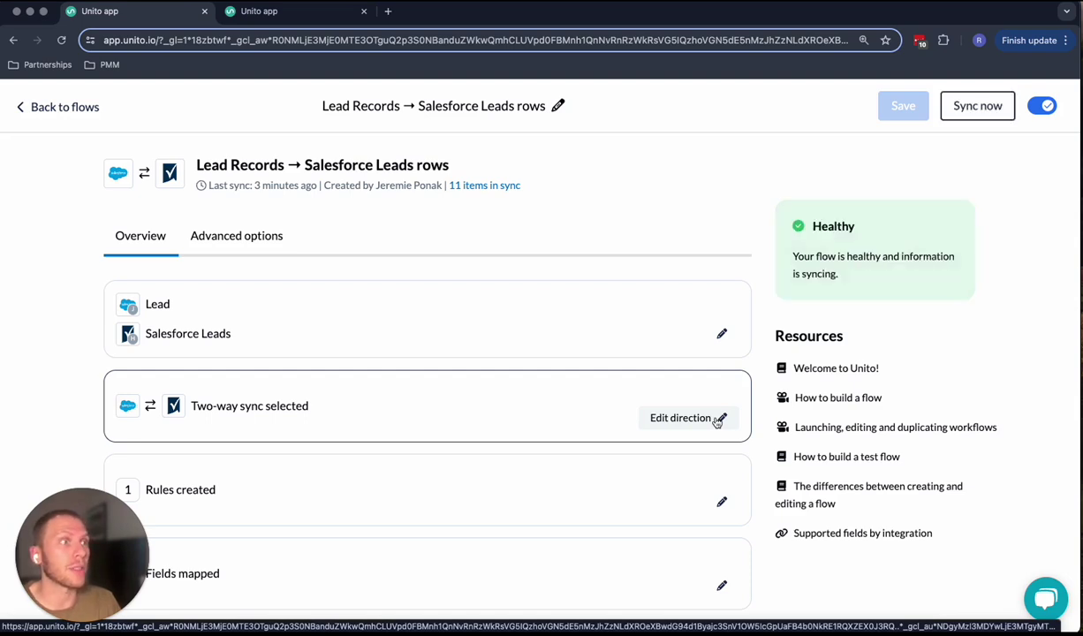
left_click(717, 420)
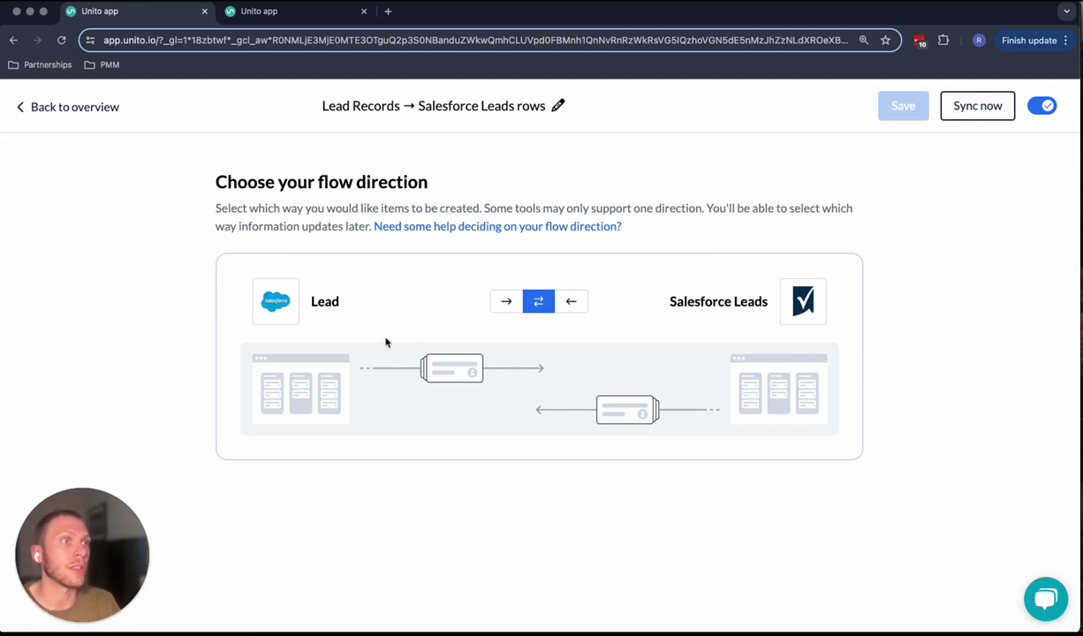
left_click(76, 108)
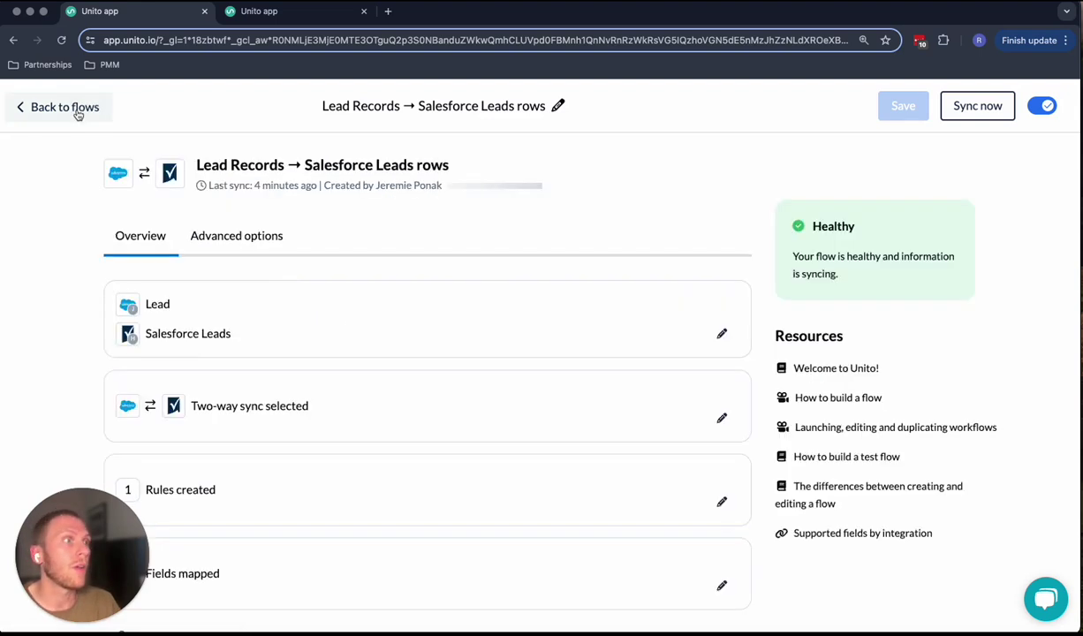
scroll(611, 491, "down", 2)
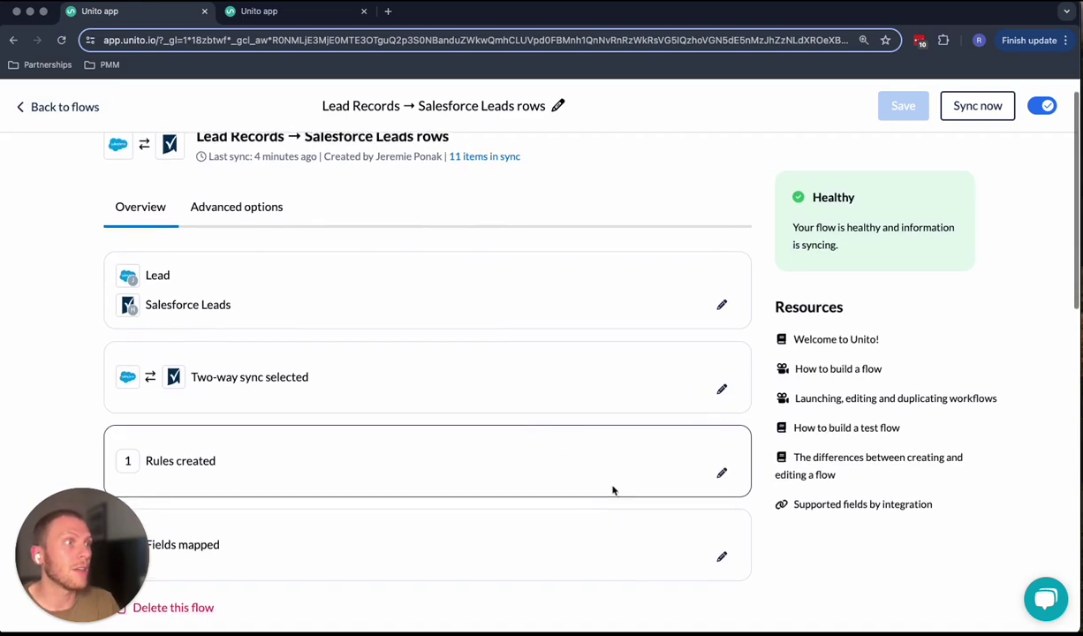
left_click(718, 475)
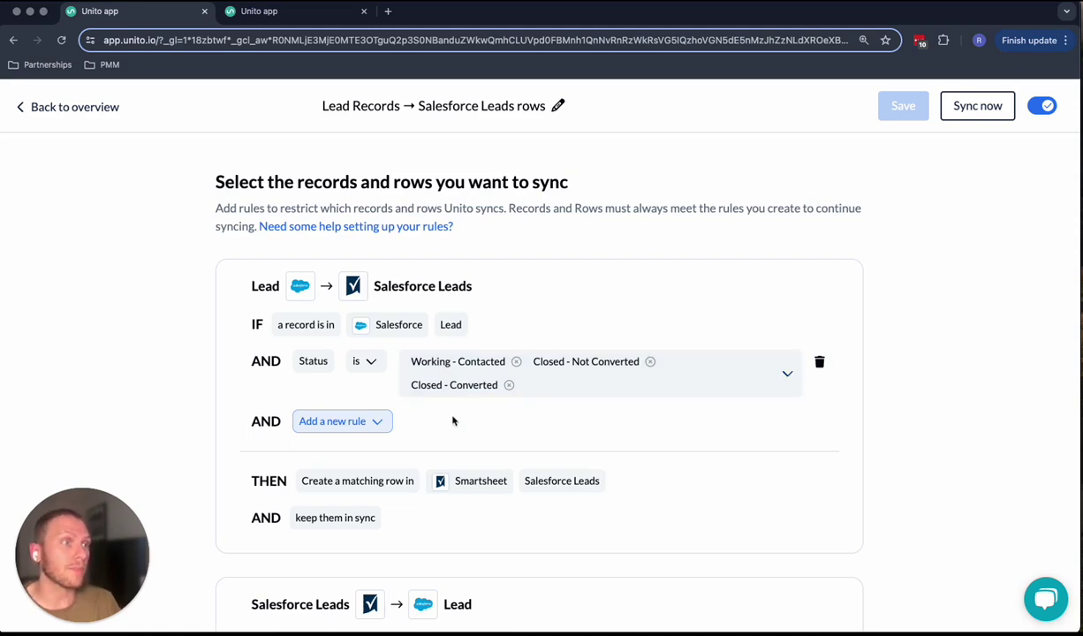
left_click(339, 415)
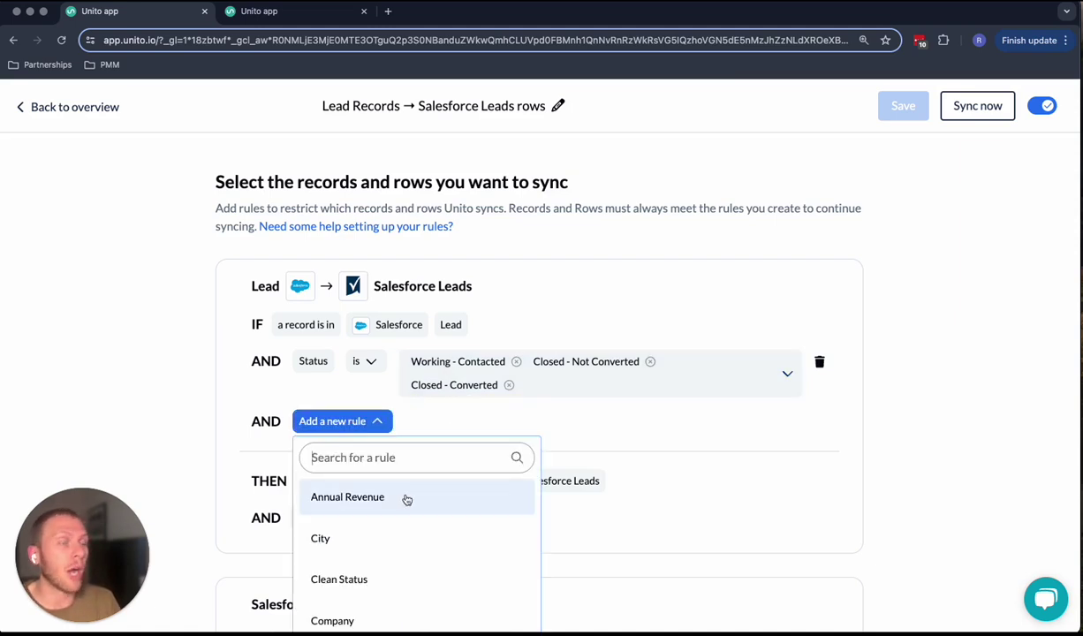
scroll(406, 500, "down", 1)
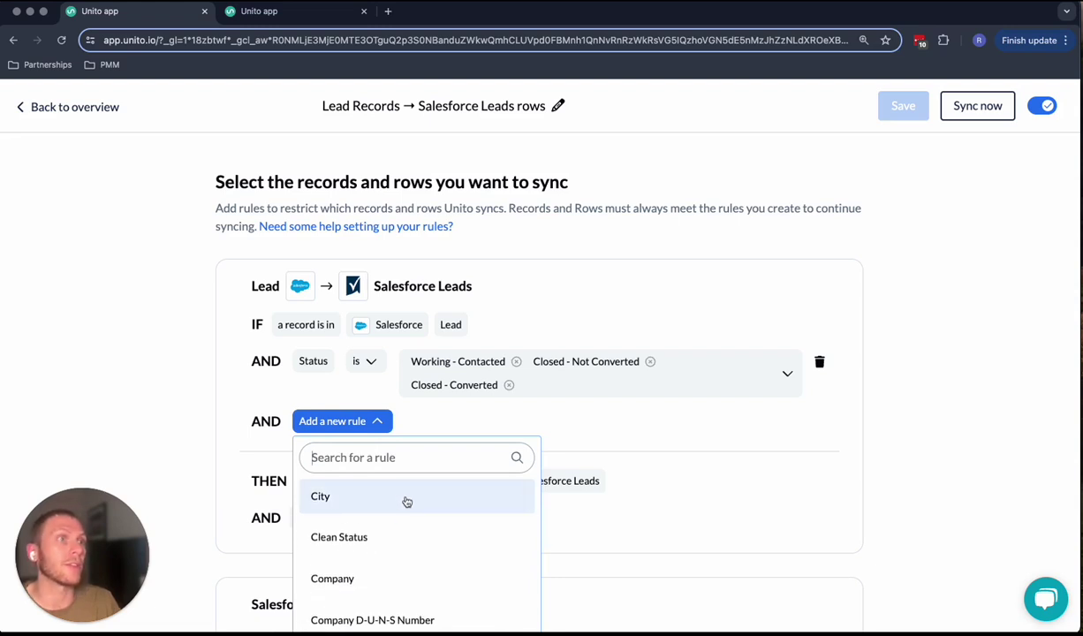
left_click(719, 498)
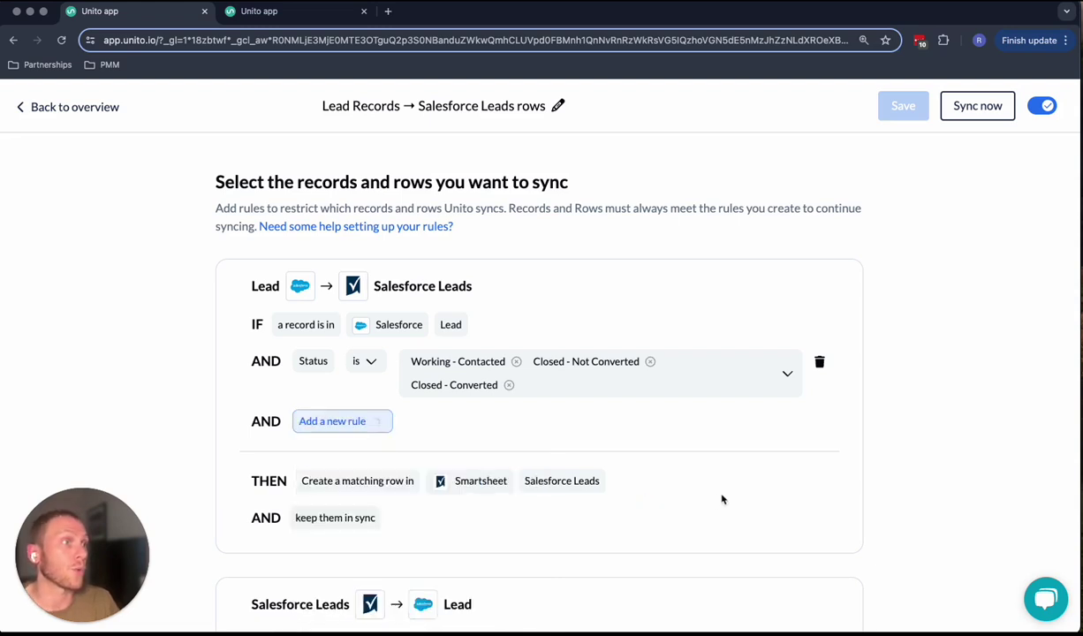
scroll(719, 498, "down", 3)
scroll(722, 500, "down", 2)
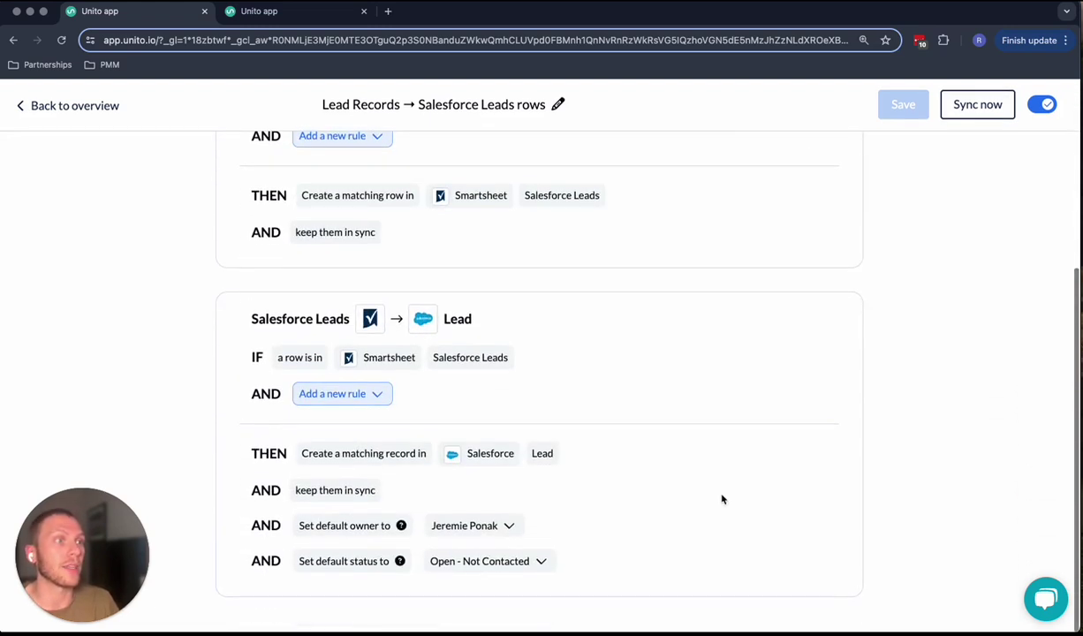
scroll(722, 499, "up", 3)
scroll(722, 500, "up", 3)
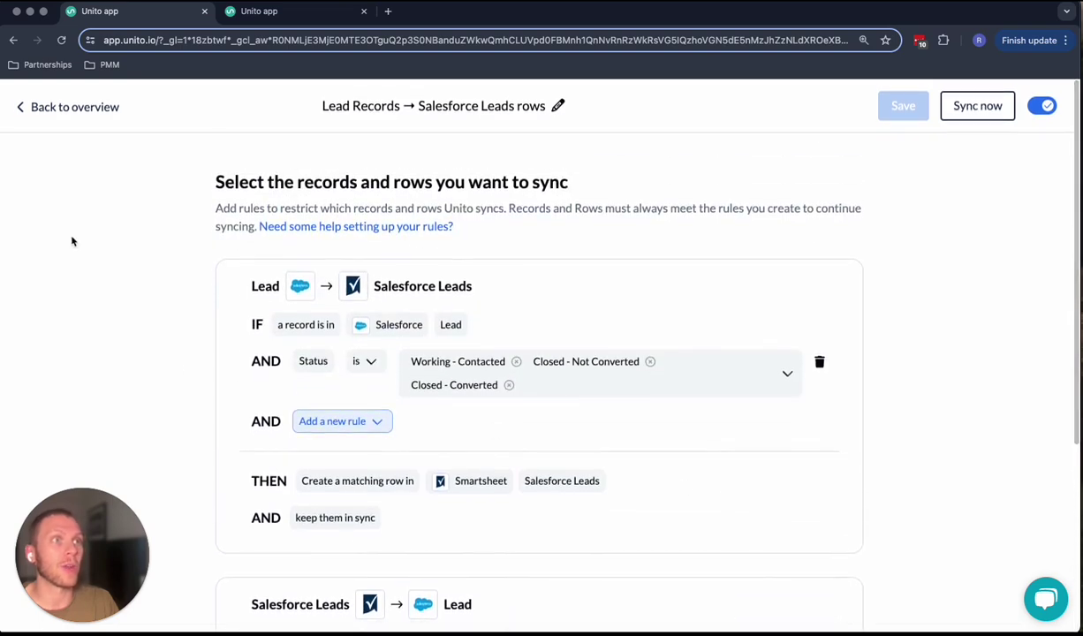
left_click(75, 107)
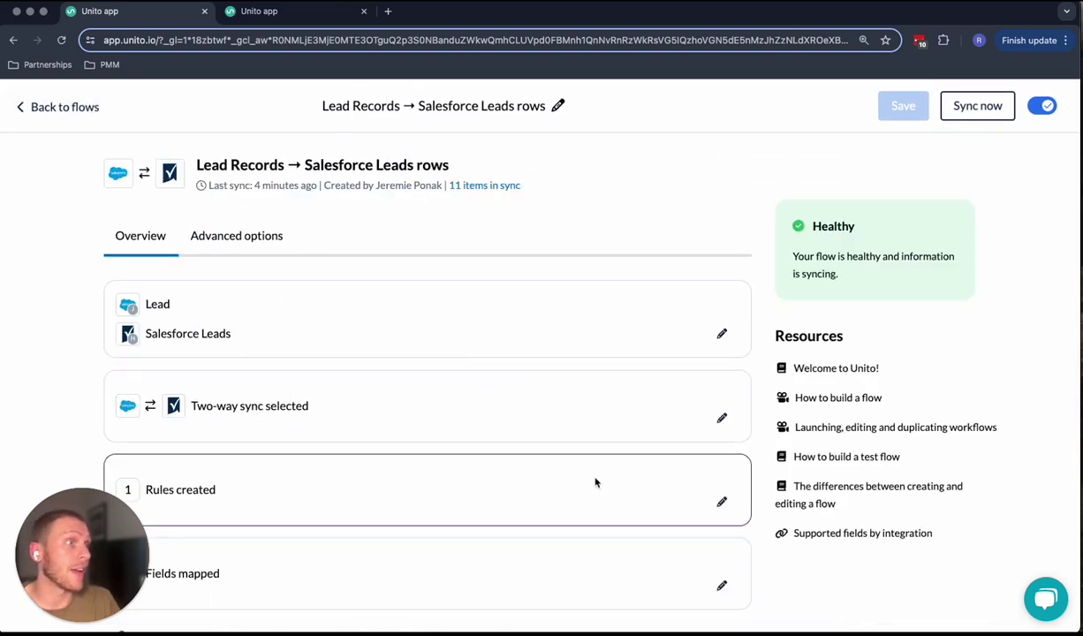
- Open the flow's mapped fields and review the 10 mappings, including Status to Lead Status
left_click(714, 585)
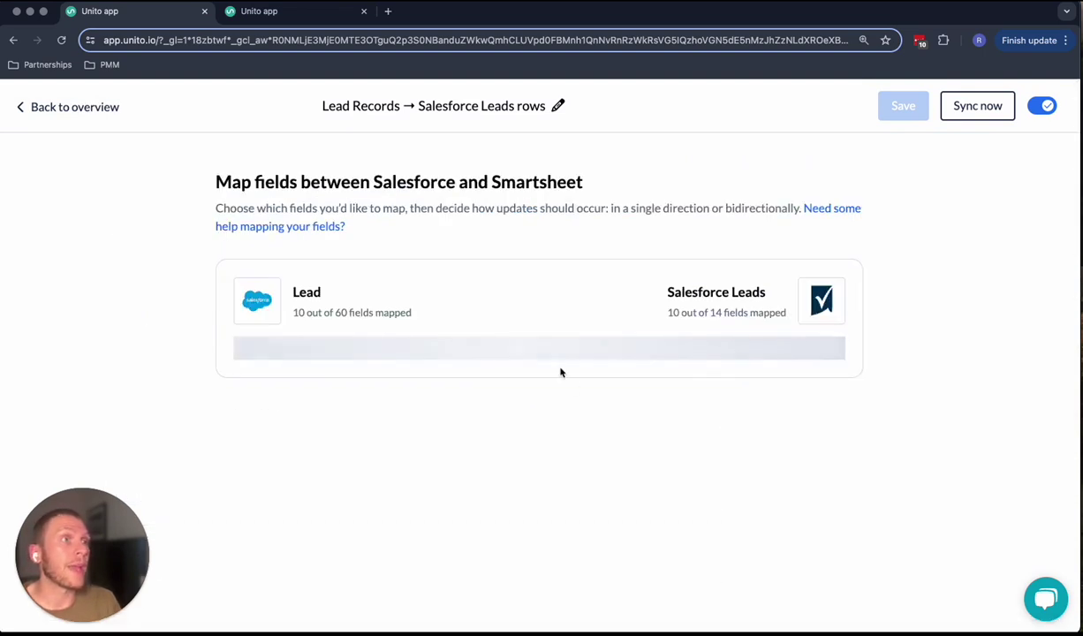
scroll(548, 324, "down", 2)
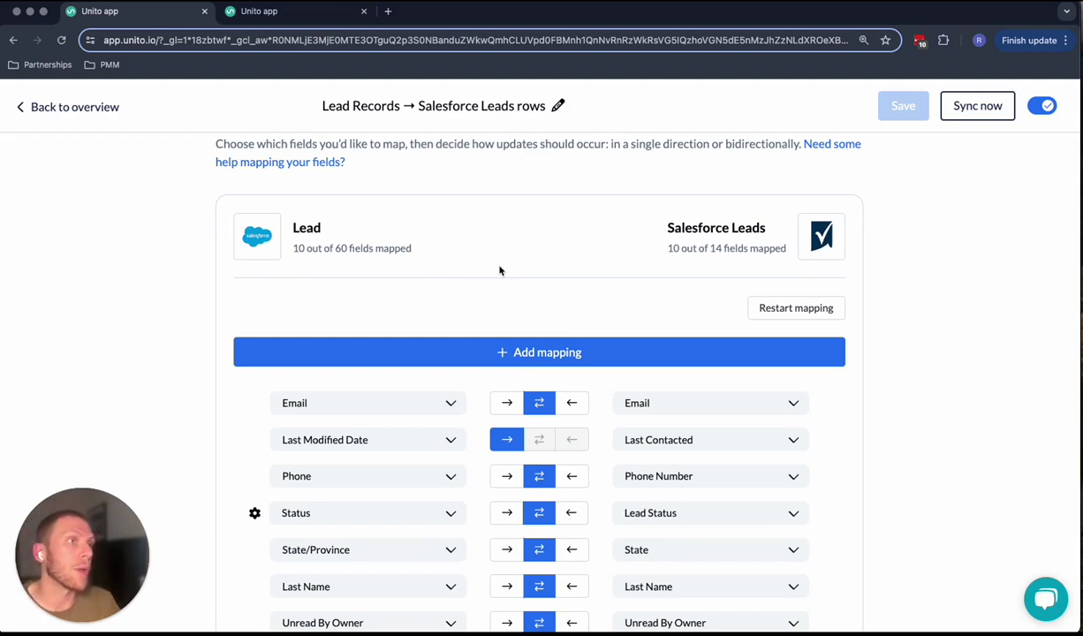
scroll(453, 371, "up", 1)
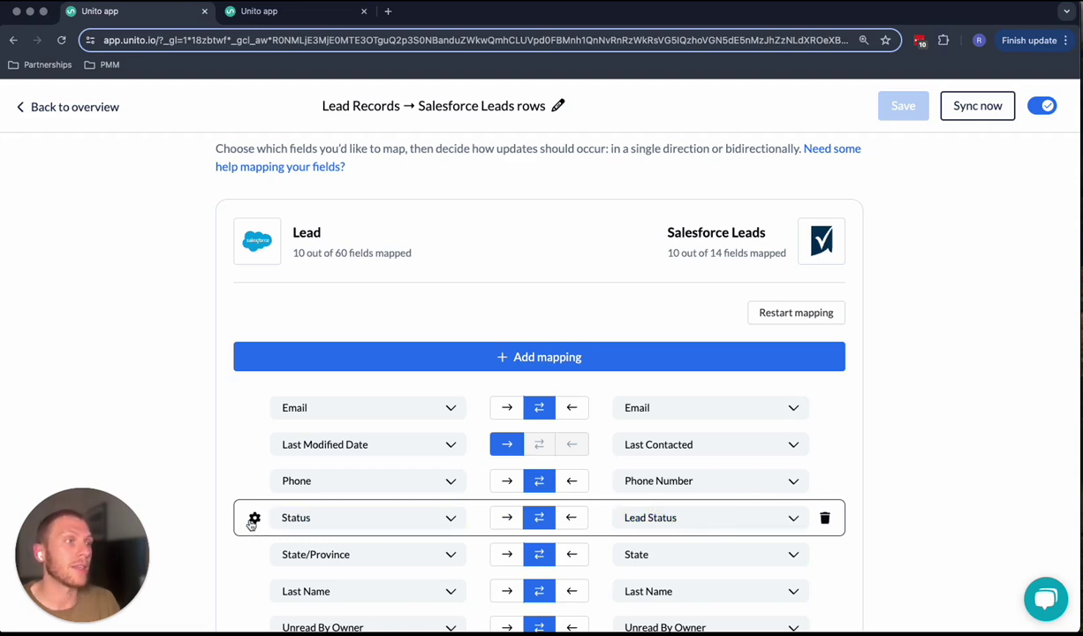
left_click(367, 356)
left_click(363, 412)
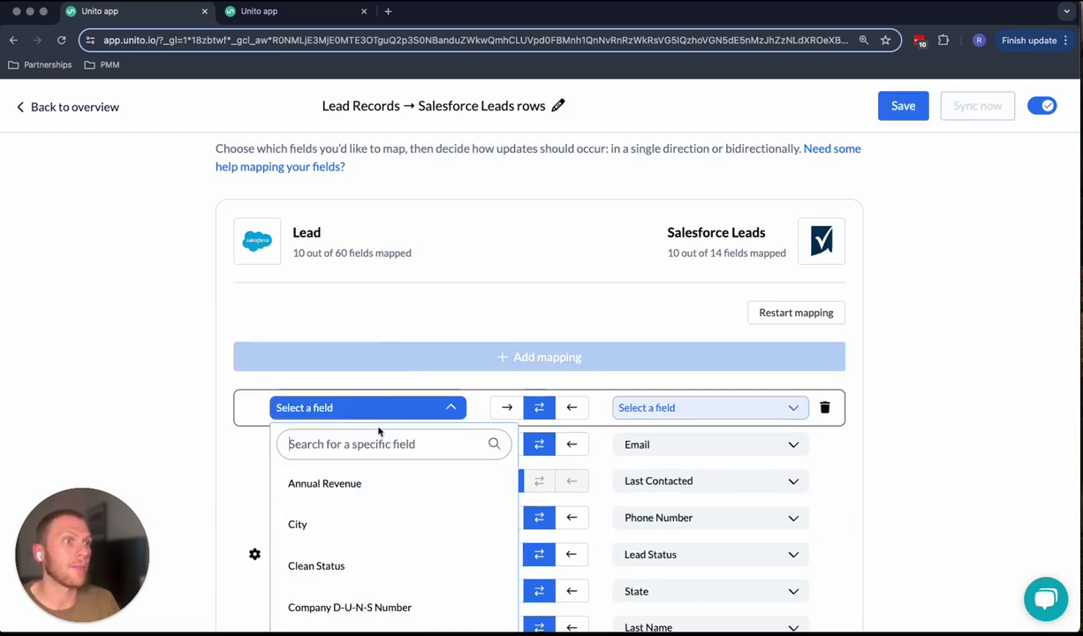
scroll(377, 500, "down", 1)
left_click(379, 474)
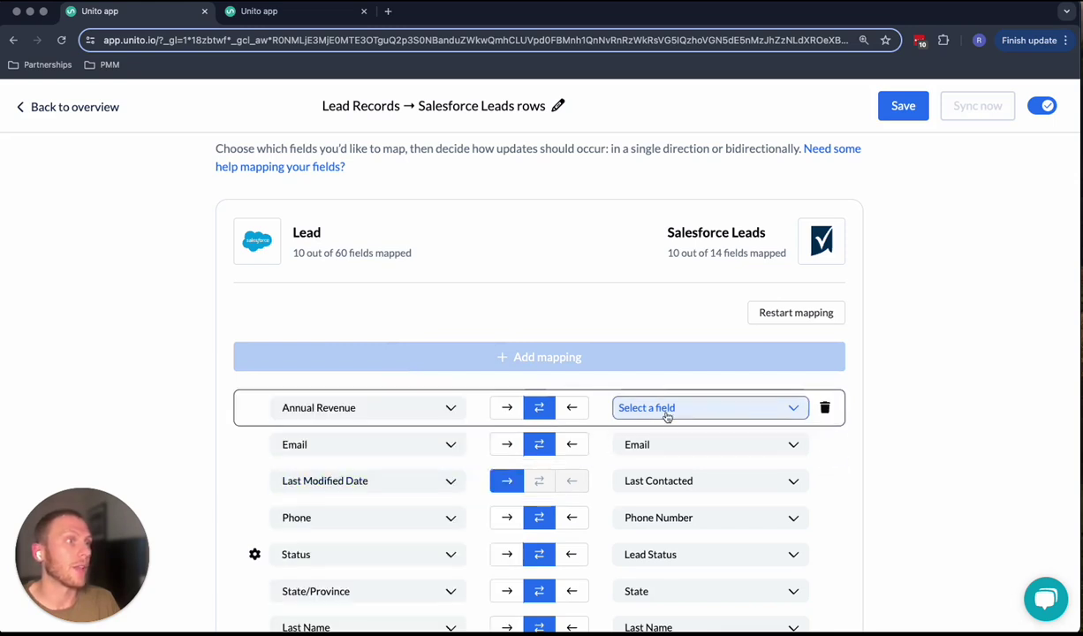
left_click(667, 412)
scroll(759, 508, "down", 5)
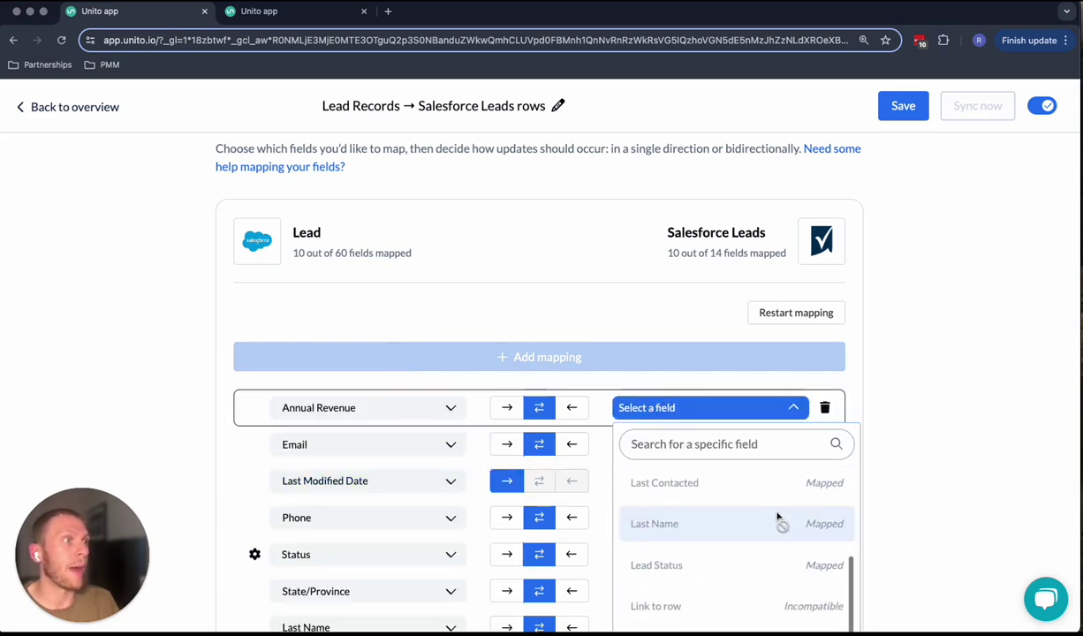
scroll(777, 519, "down", 2)
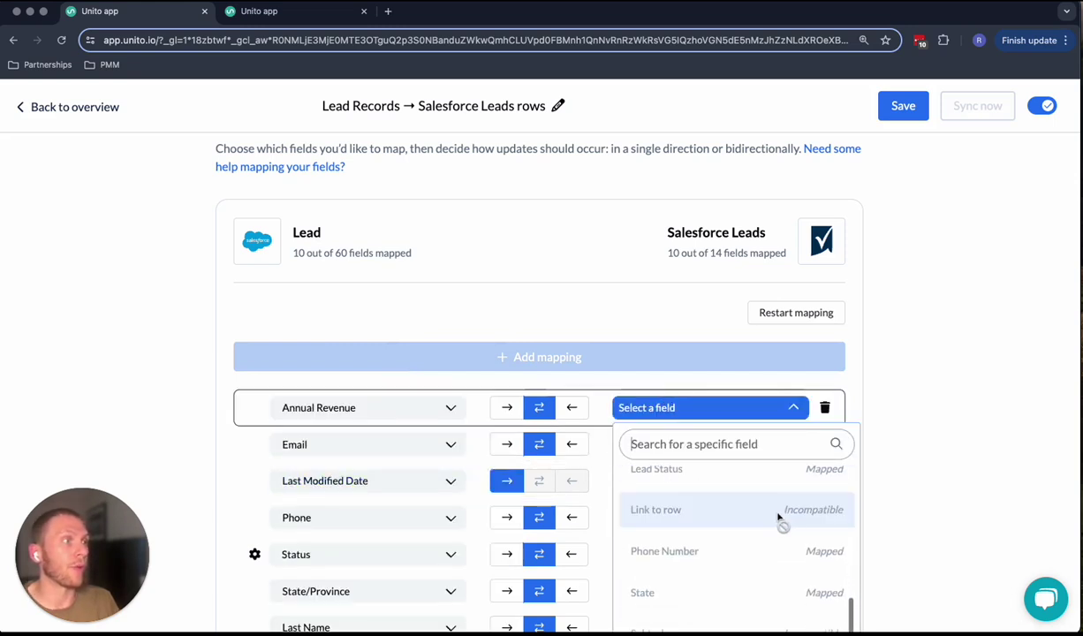
left_click(942, 438)
left_click(823, 409)
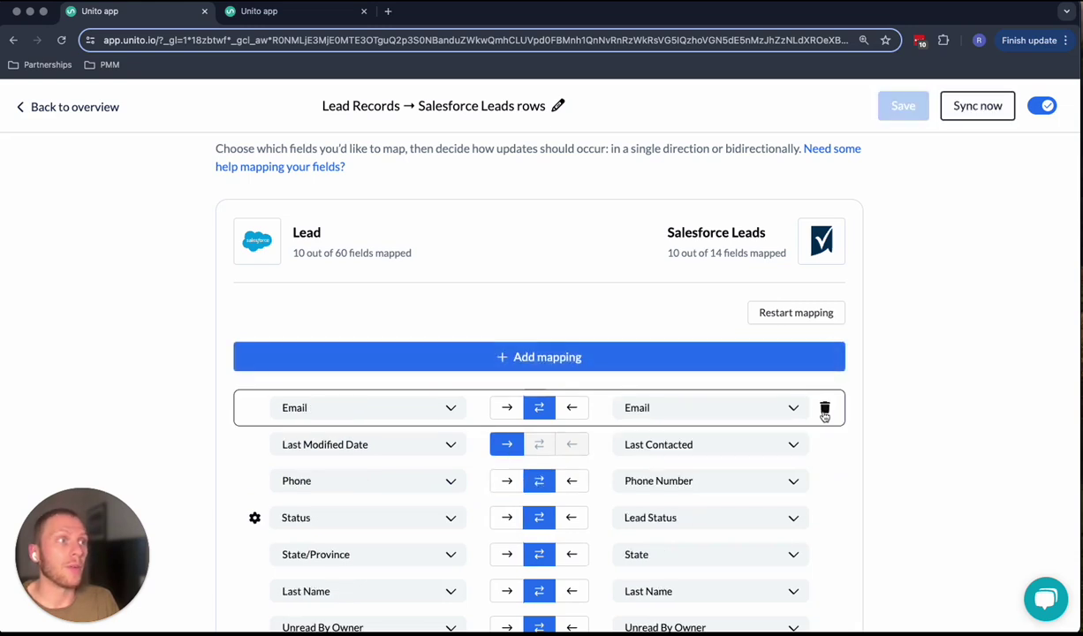
left_click(254, 518)
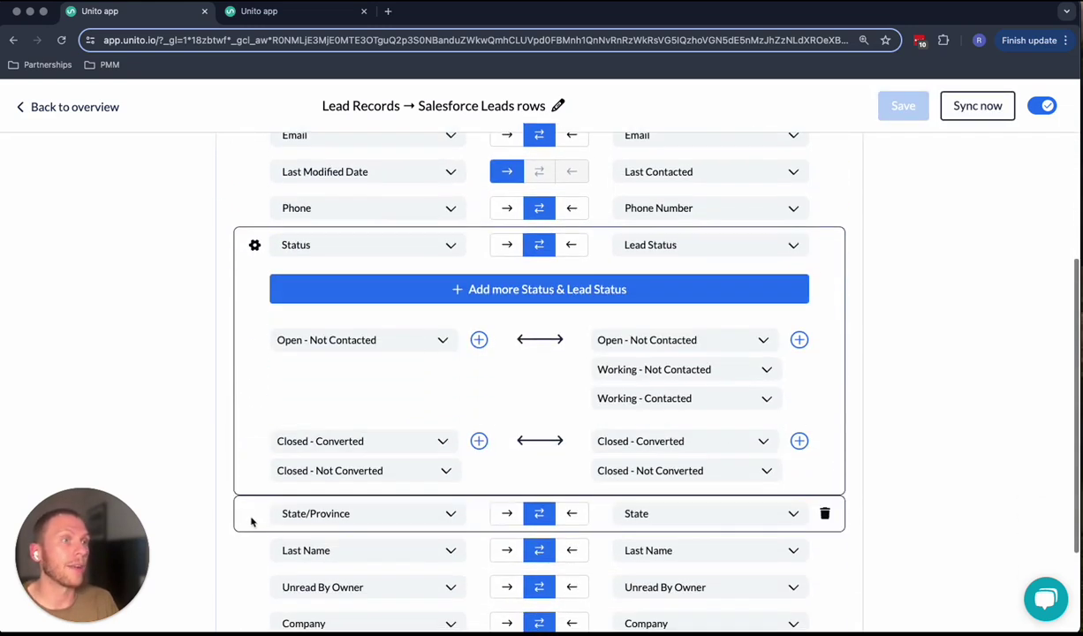
left_click(254, 245)
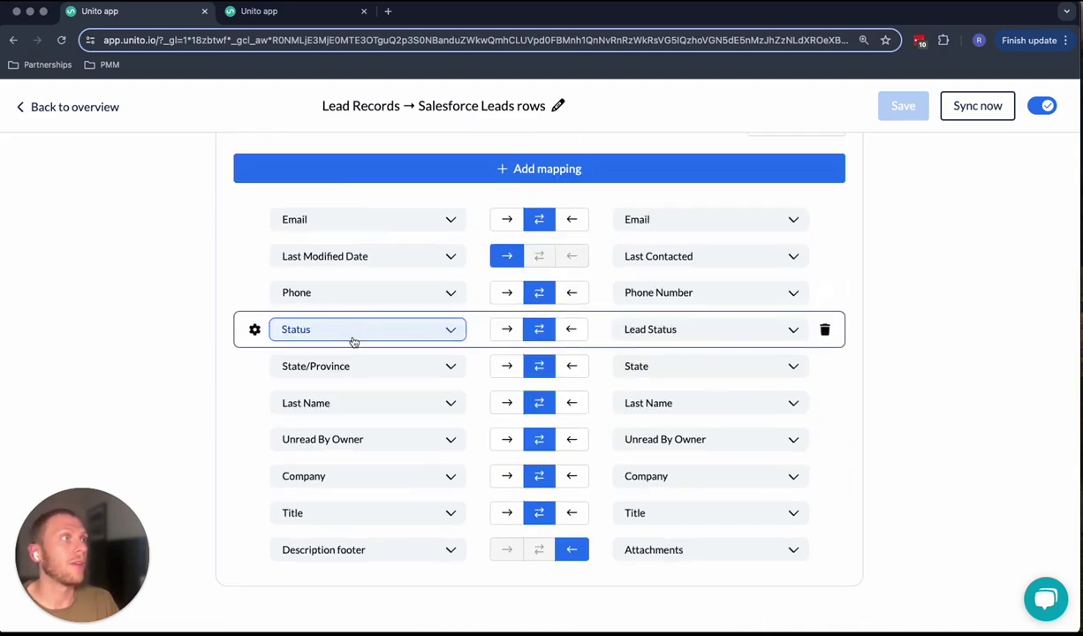
- Return to the flow overview, review Most recent activity, then go back to the flows list
left_click(97, 107)
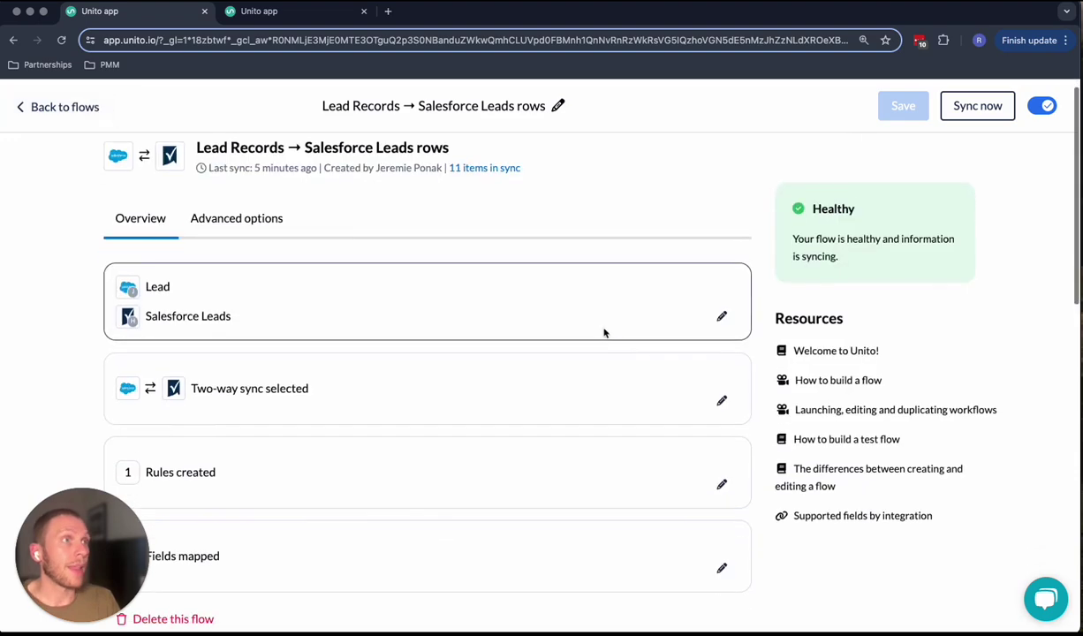
scroll(610, 340, "down", 1)
scroll(618, 344, "down", 3)
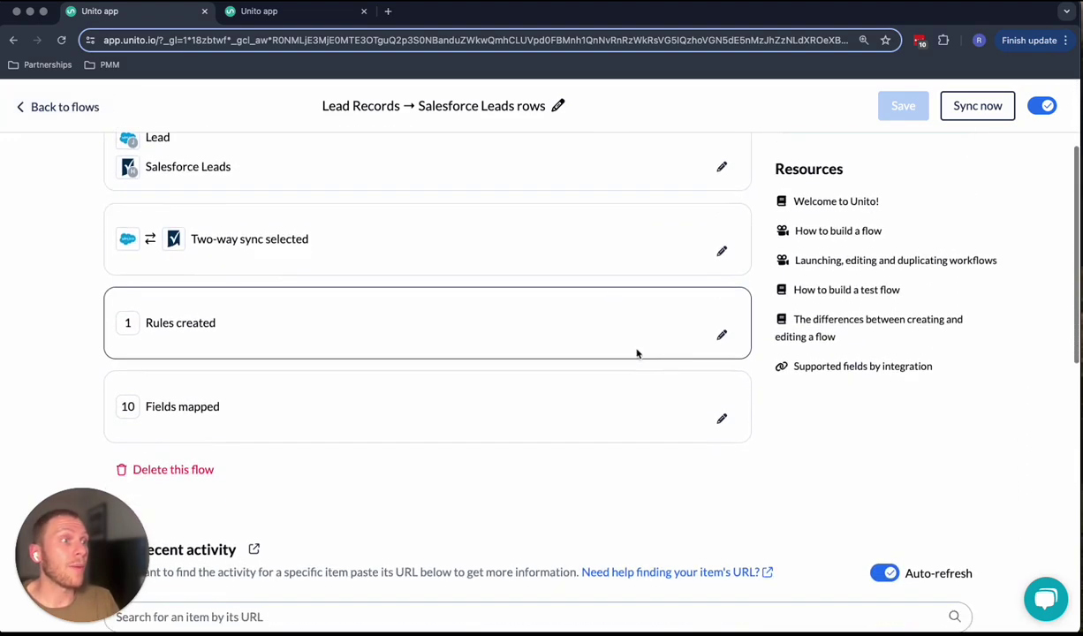
scroll(636, 354, "down", 2)
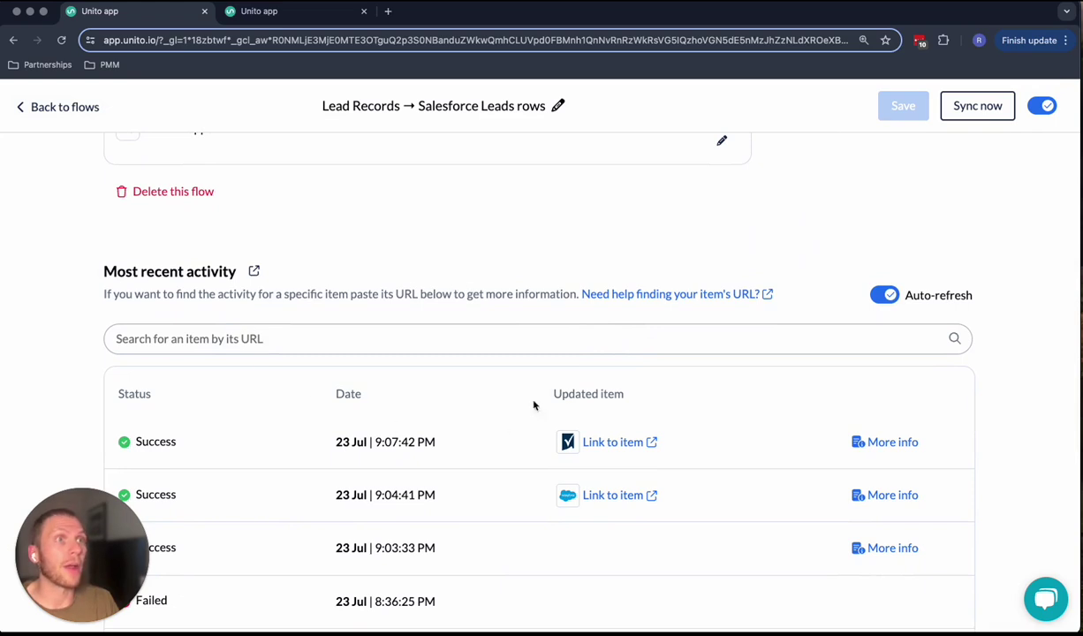
left_click(66, 104)
scroll(248, 261, "down", 1)
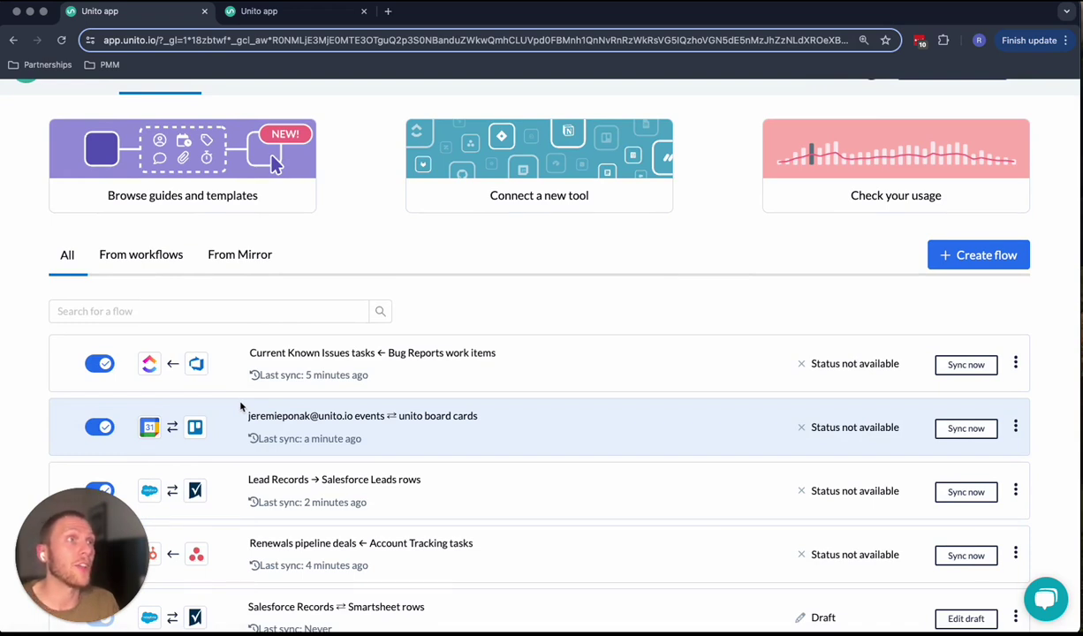
scroll(240, 406, "up", 1)
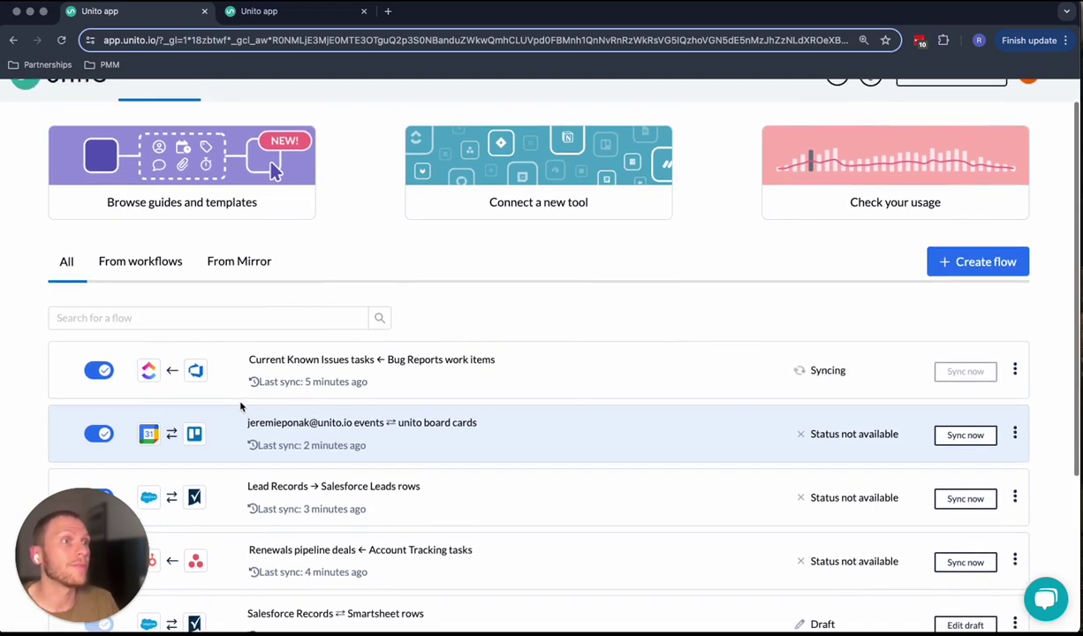